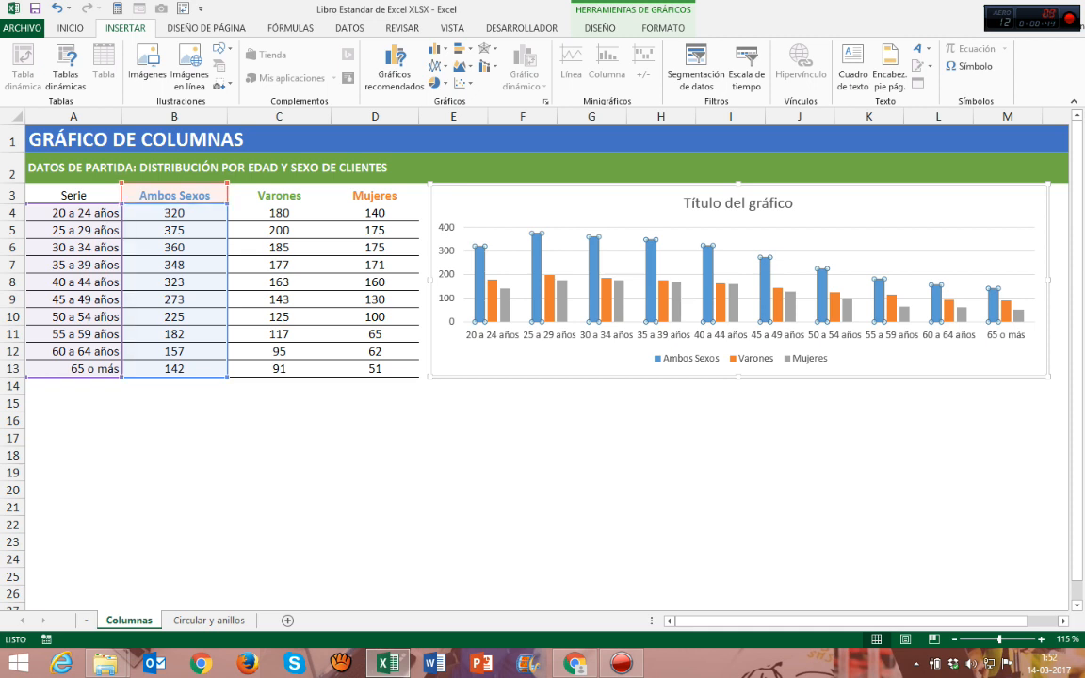
Add data labels at the outside end (Extremo externo) to the Mujeres series of the column chart.
click(492, 287)
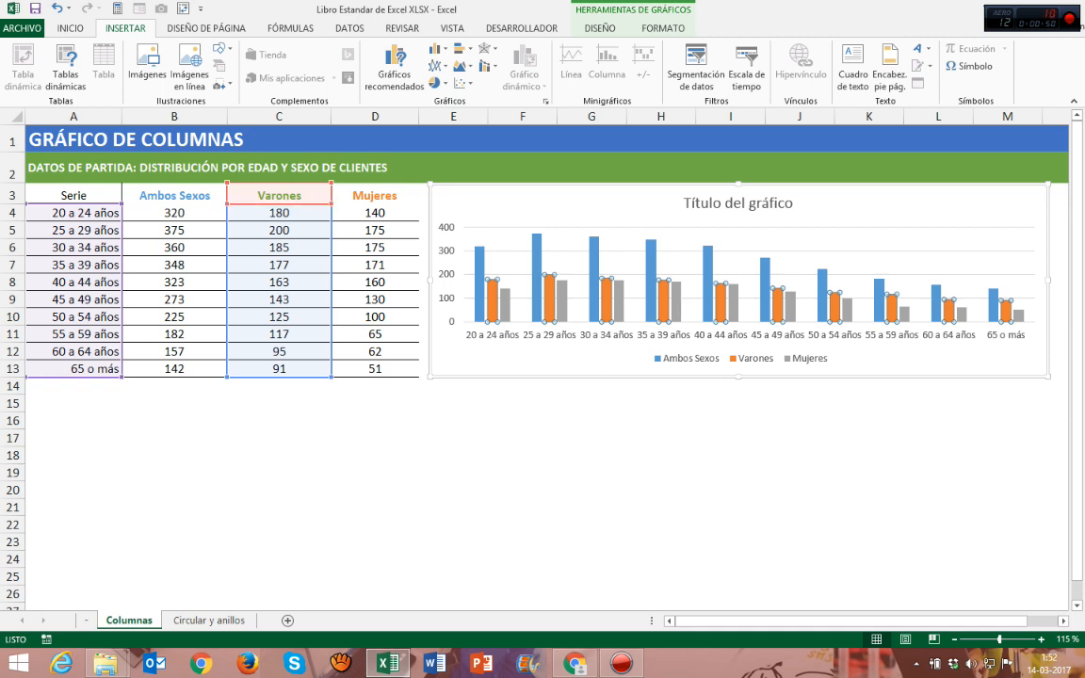
click(619, 292)
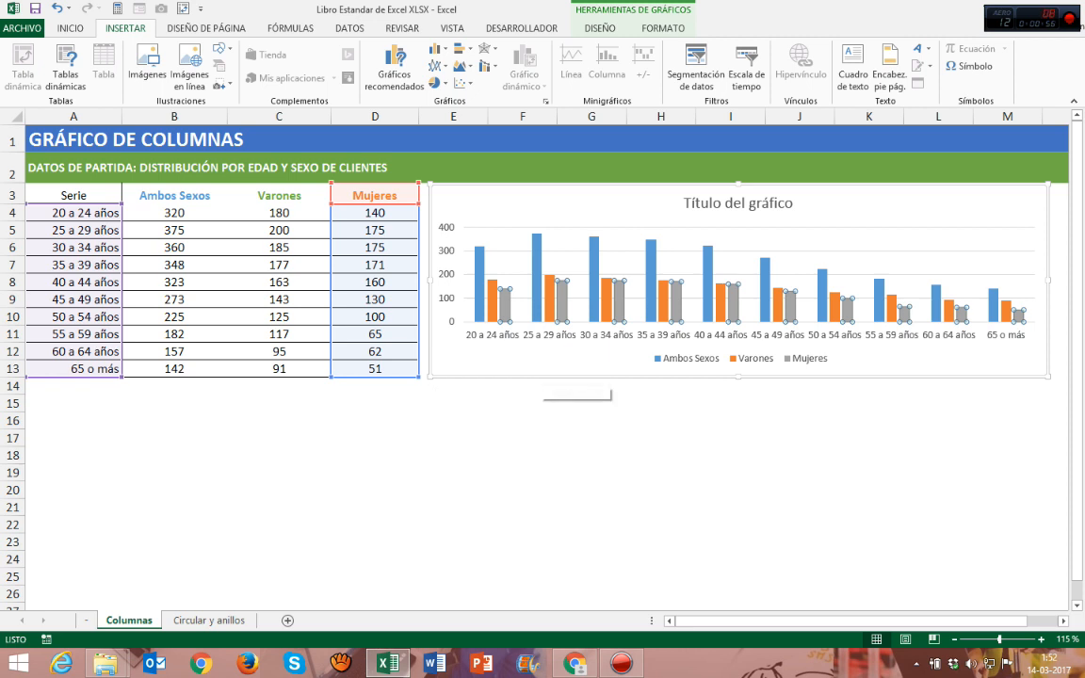
click(600, 28)
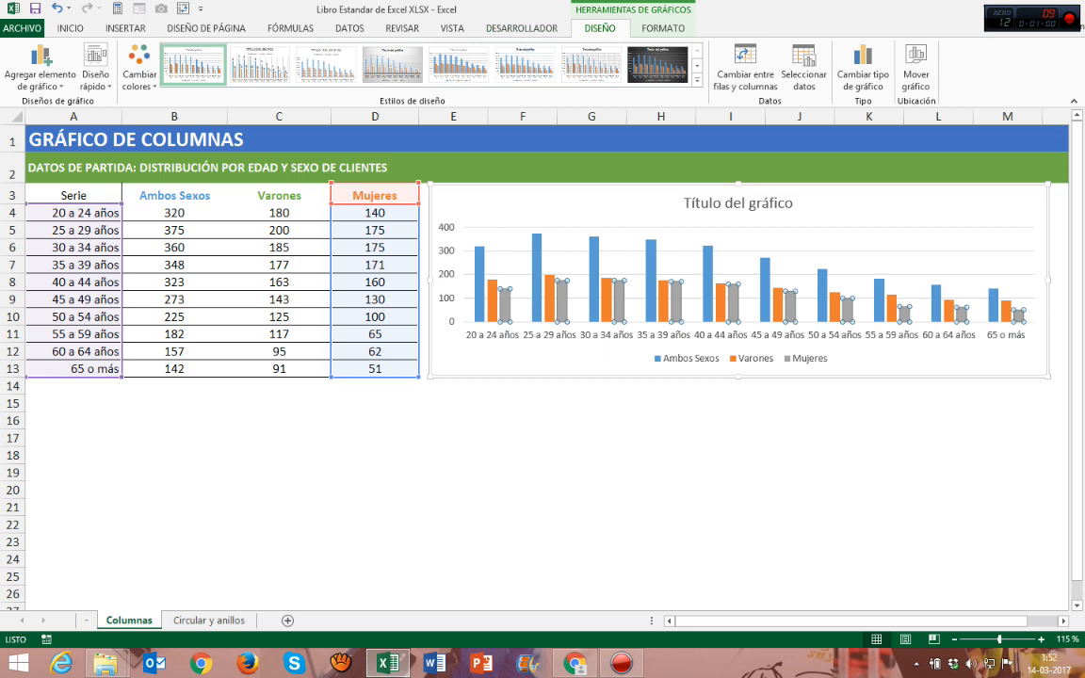
click(40, 68)
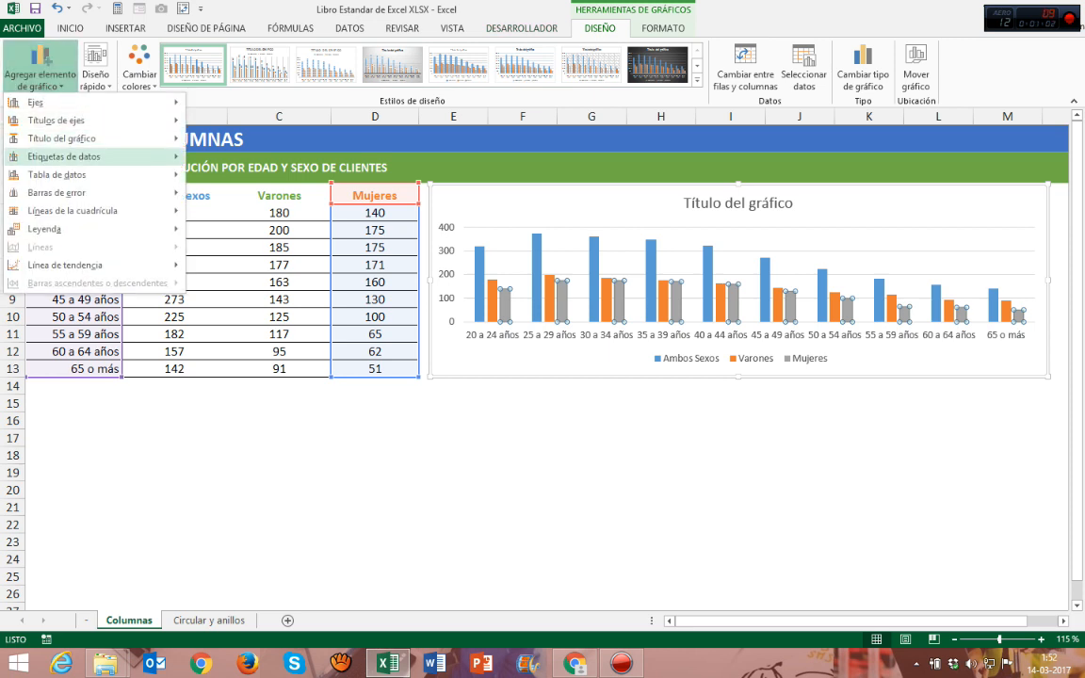
mouse_move(94, 157)
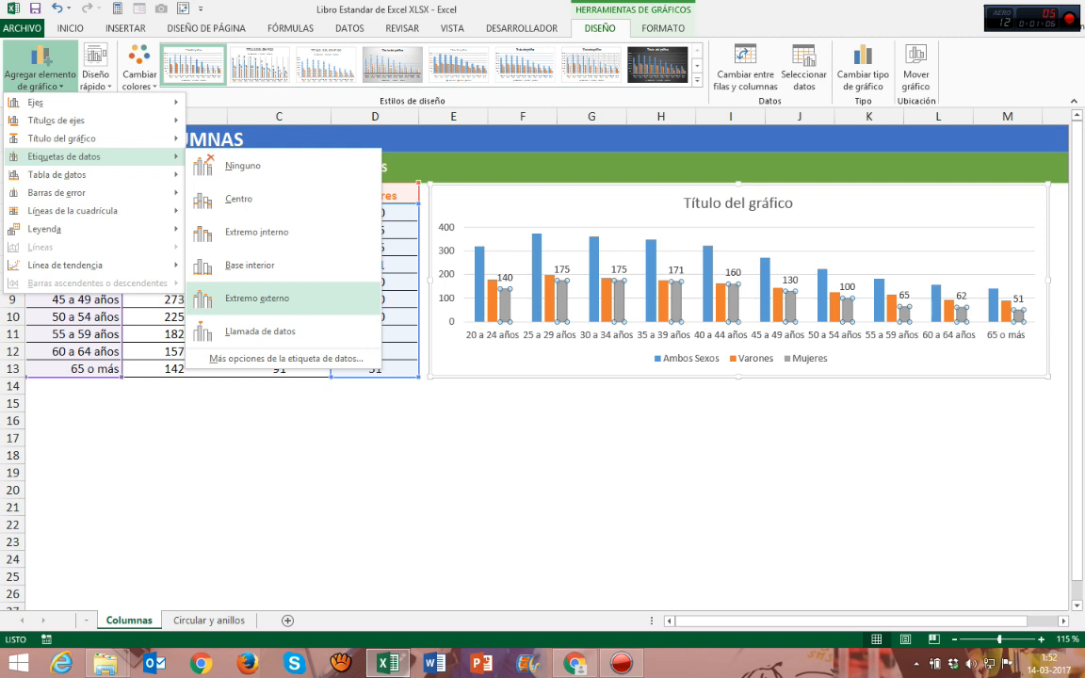
click(256, 298)
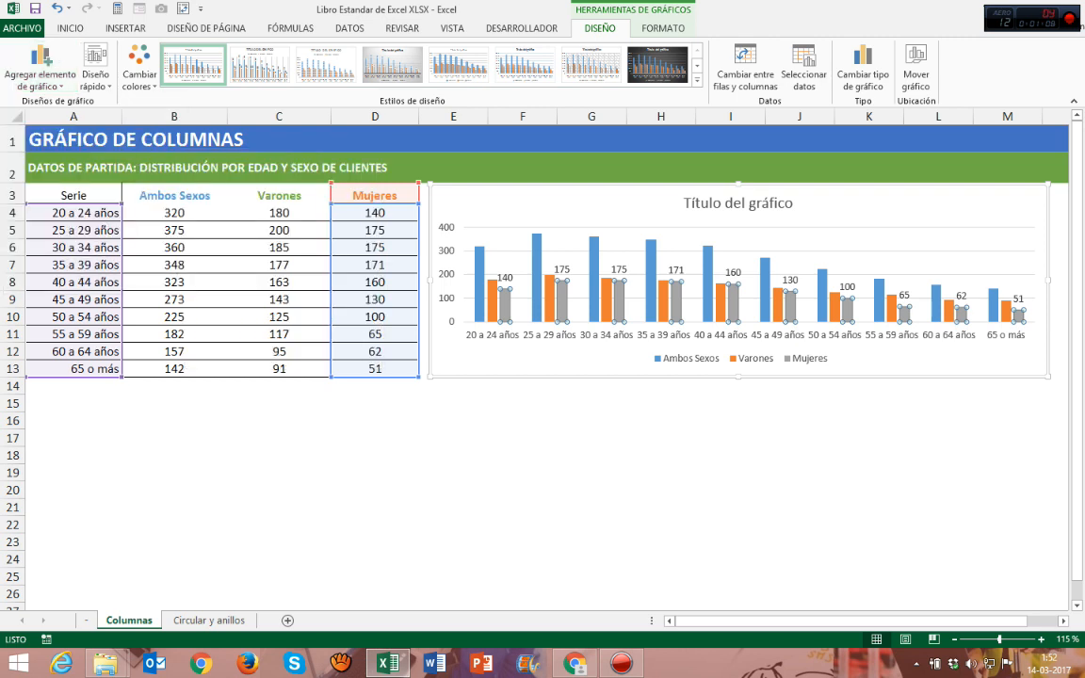
Add outside-end data labels (Extremo externo) to all series of the column chart.
click(523, 404)
click(546, 364)
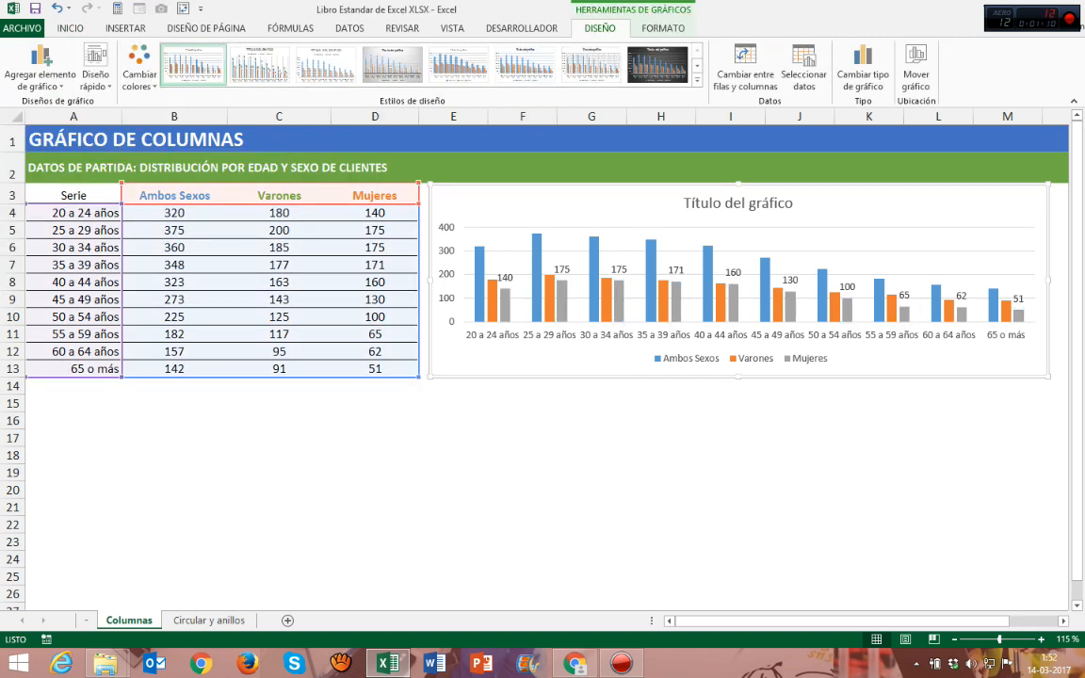
click(40, 76)
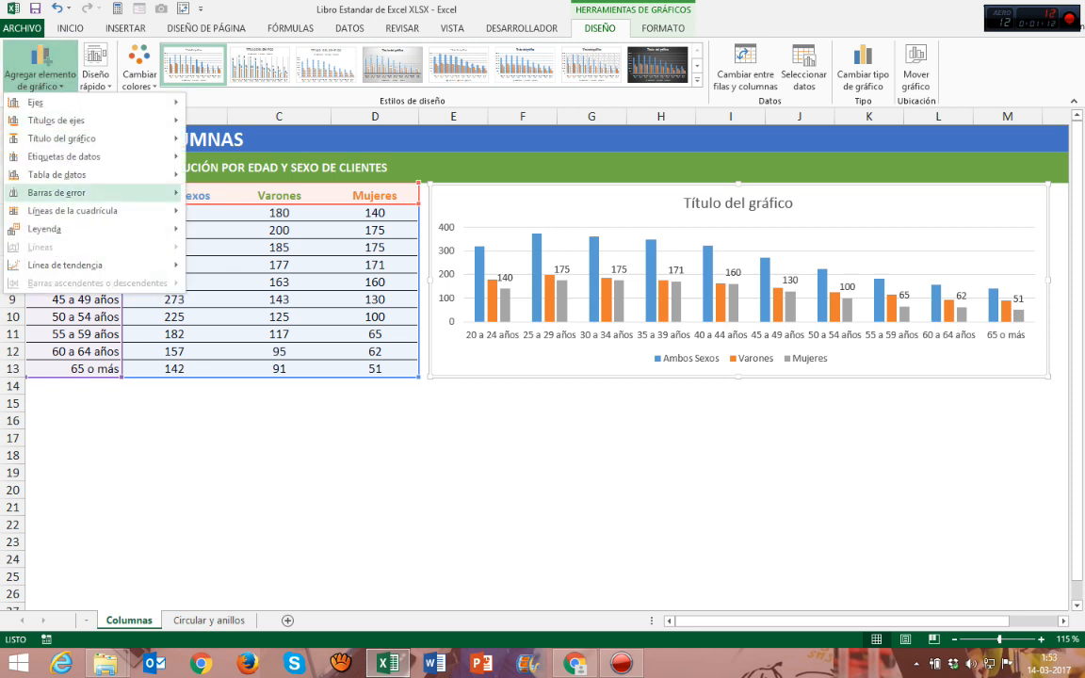
mouse_move(65, 156)
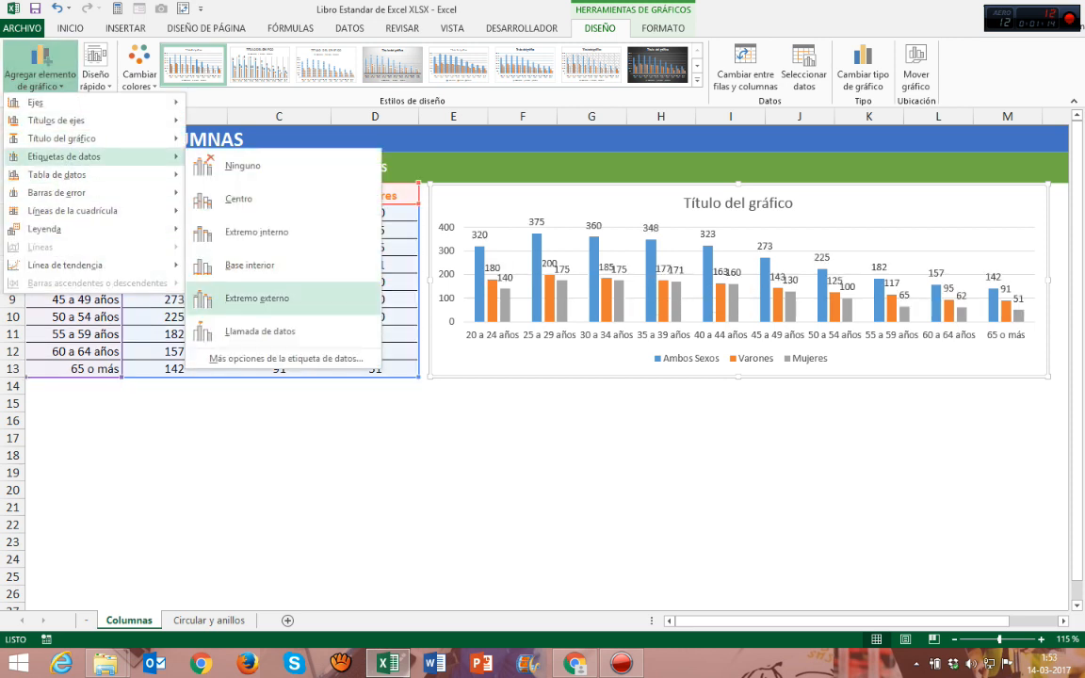
click(257, 298)
click(592, 421)
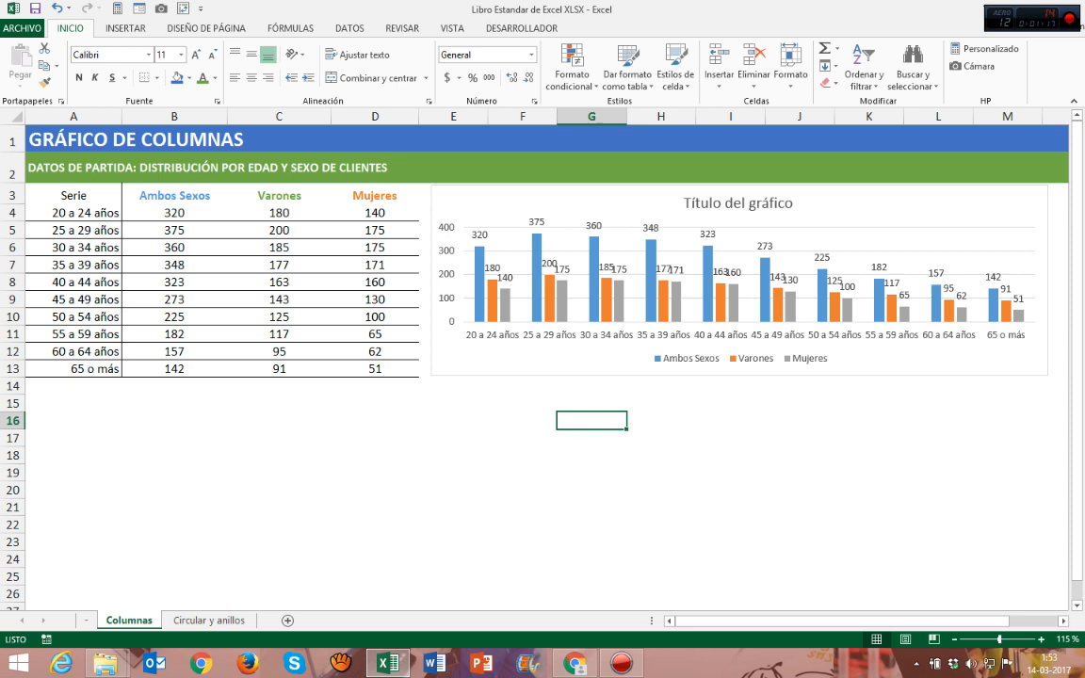
Widen the column chart slightly so that it reaches nearly to the end of the coloured header bands.
click(592, 362)
drag(1048, 280, 532, 280)
drag(882, 622, 764, 621)
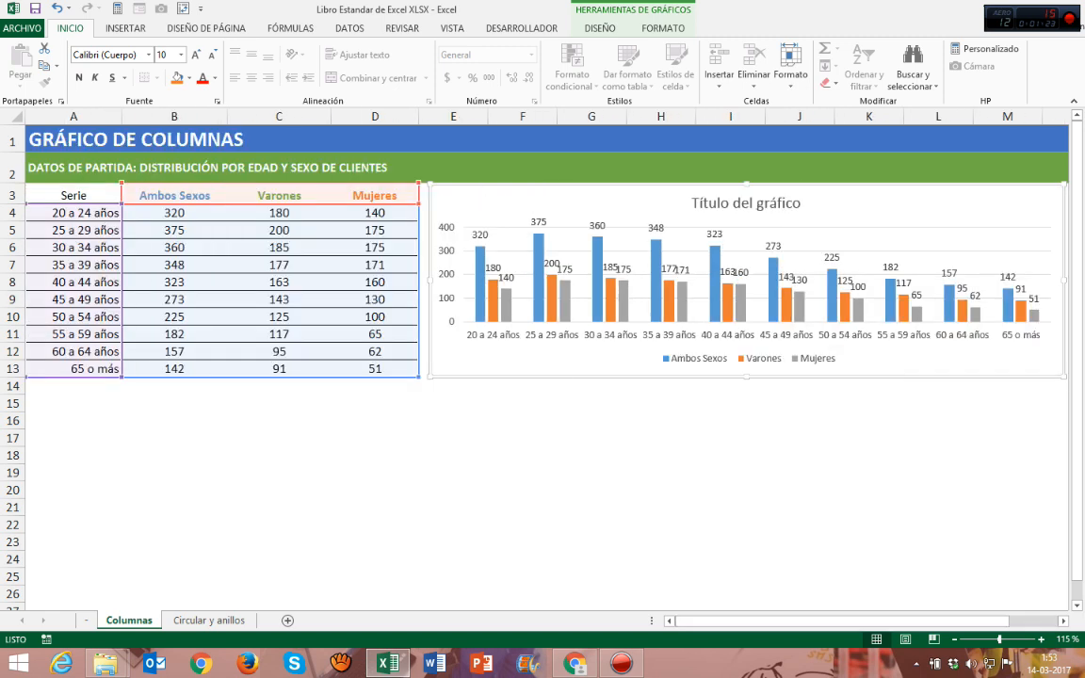
click(624, 270)
click(523, 403)
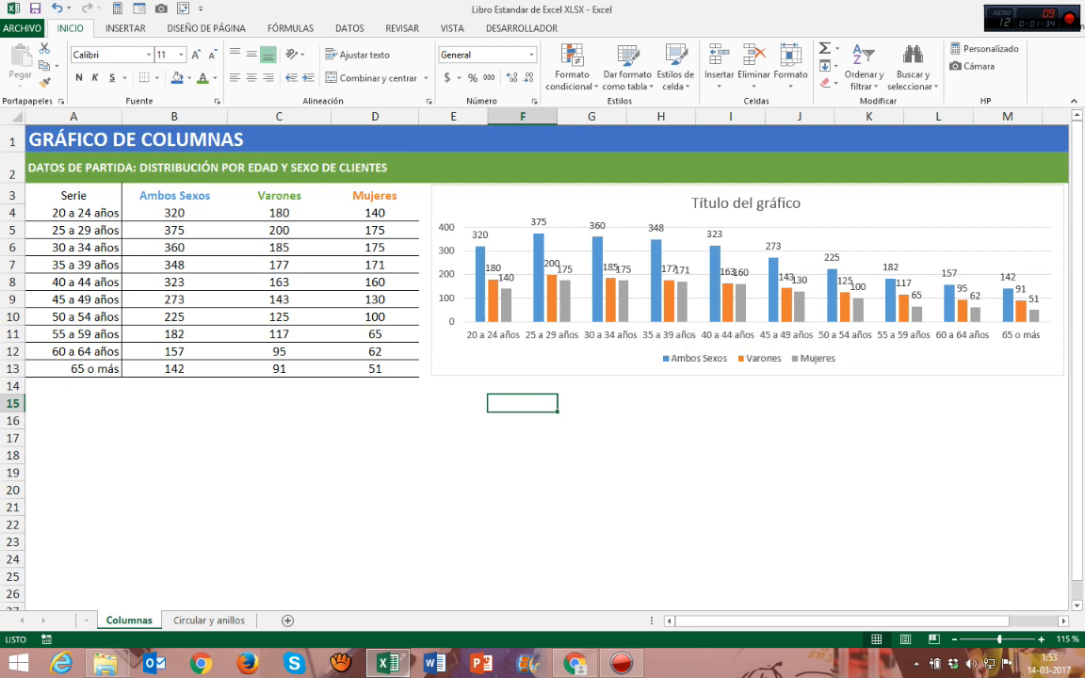
Delete the placeholder title of the column chart.
click(746, 203)
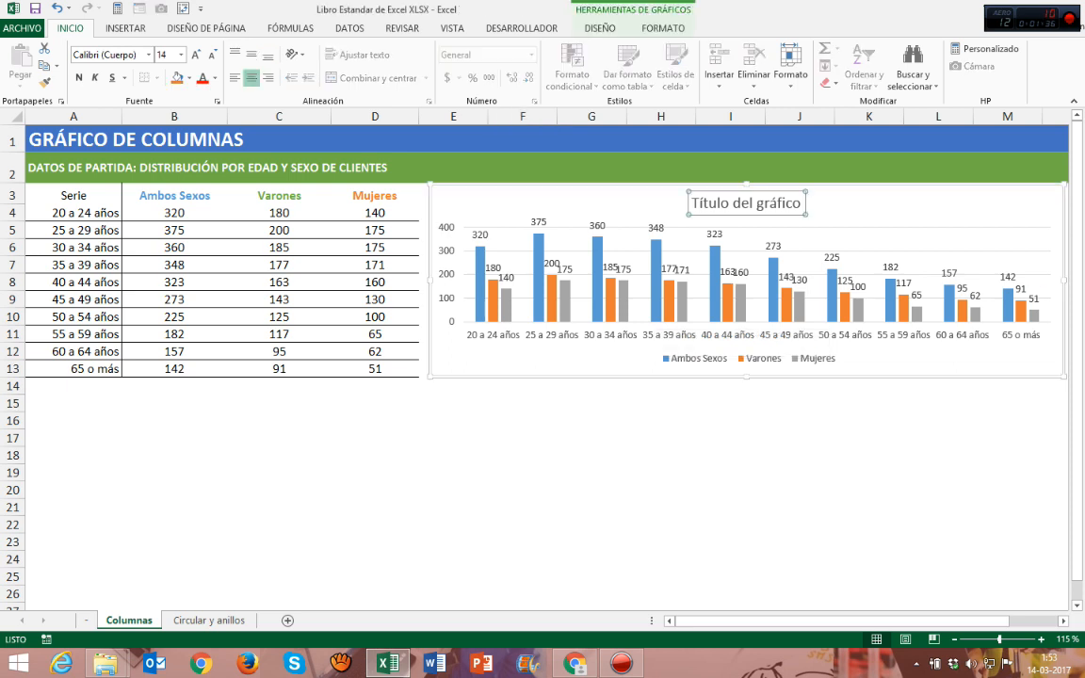
key(Delete)
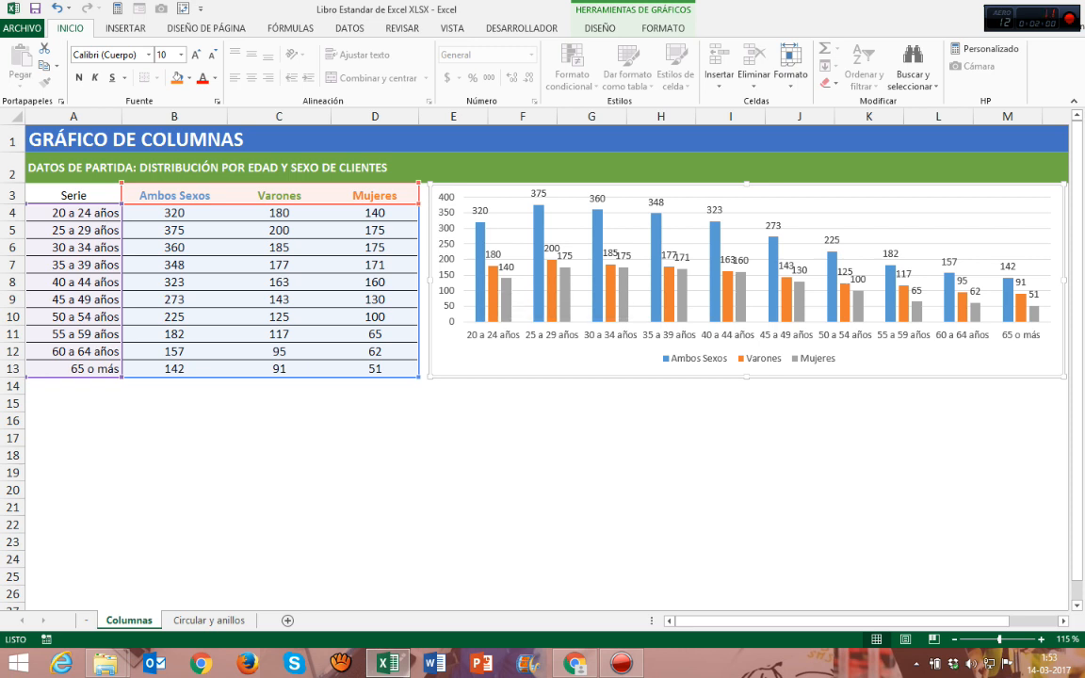
mouse_move(505, 313)
click(522, 404)
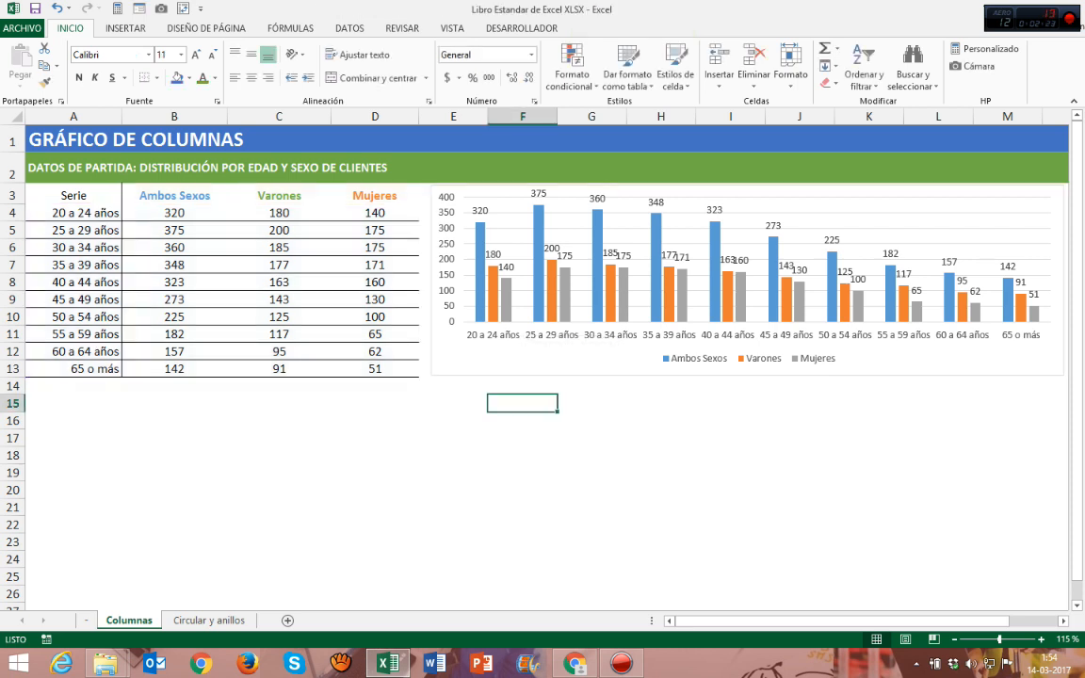
Insert an empty 2-D stacked column chart from a blank cell and place it below the clustered column chart.
click(74, 387)
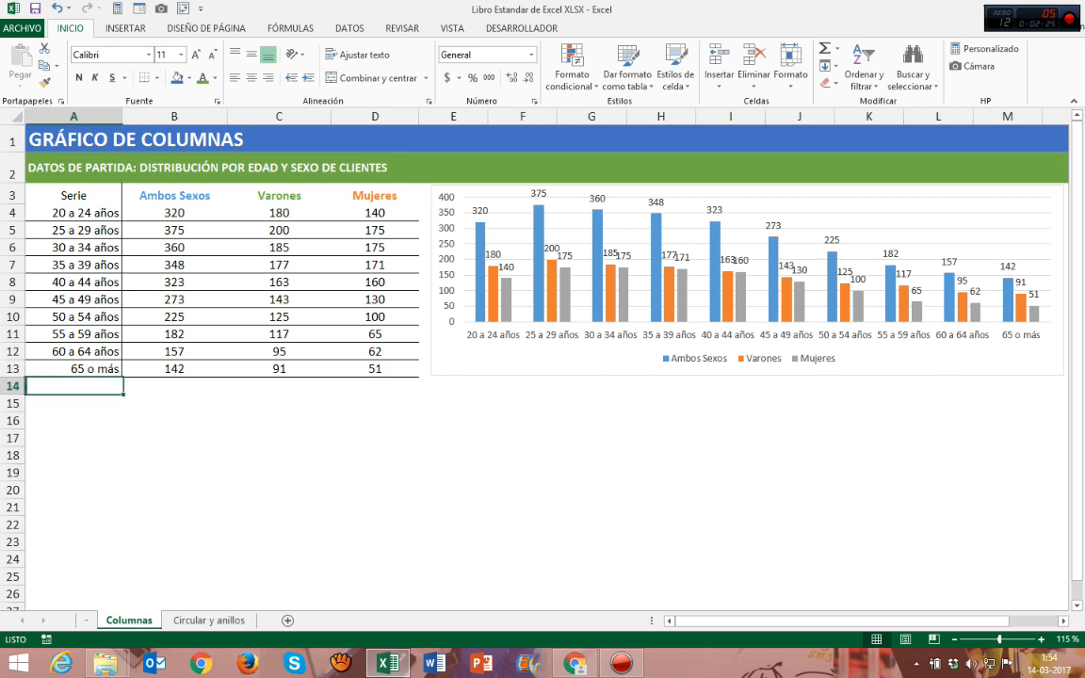
click(375, 438)
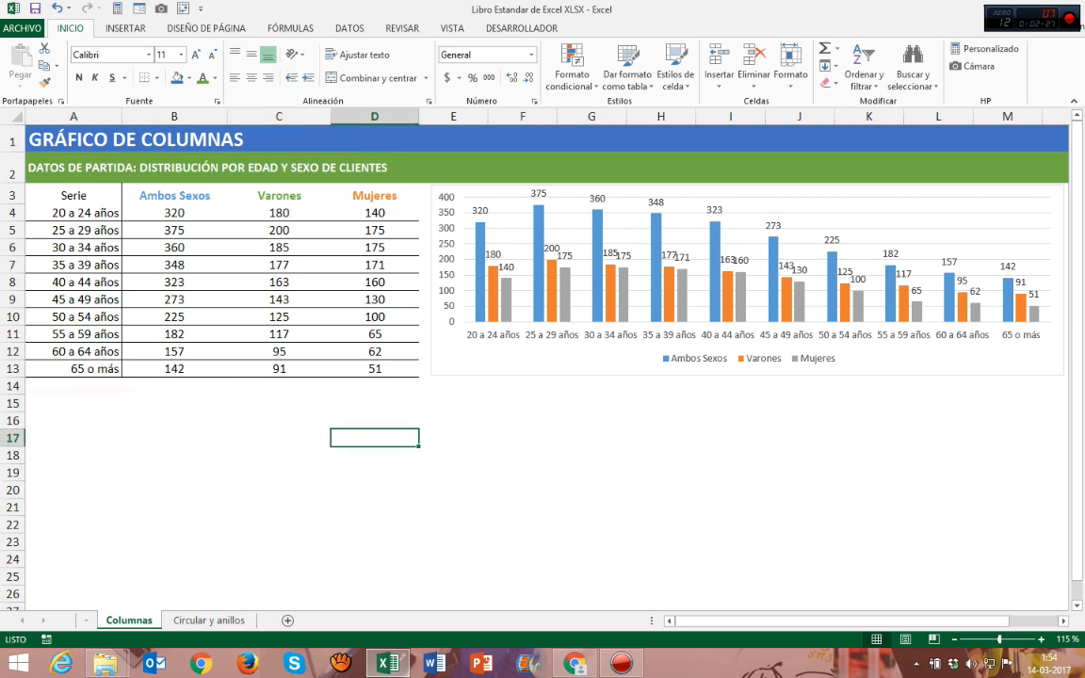
click(125, 27)
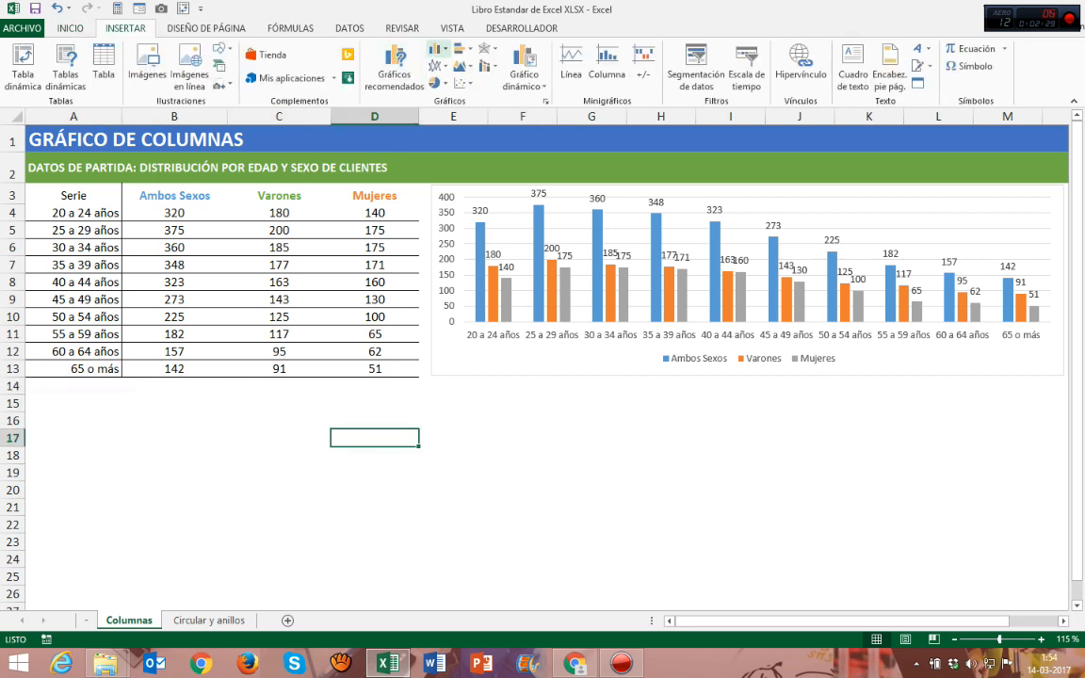
click(436, 48)
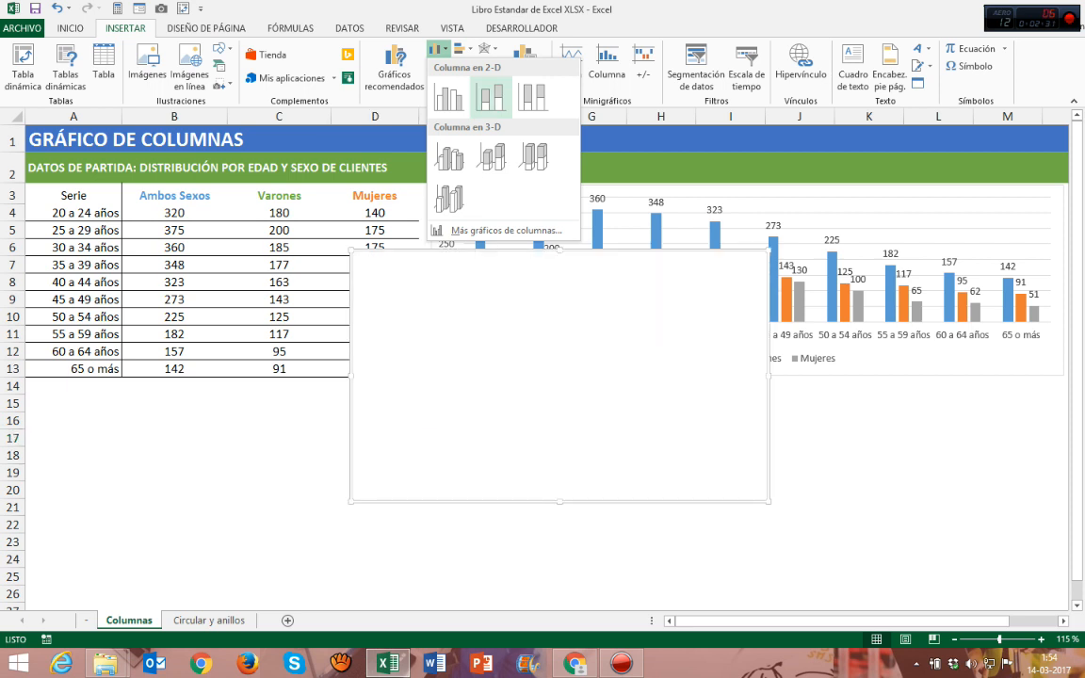
click(490, 95)
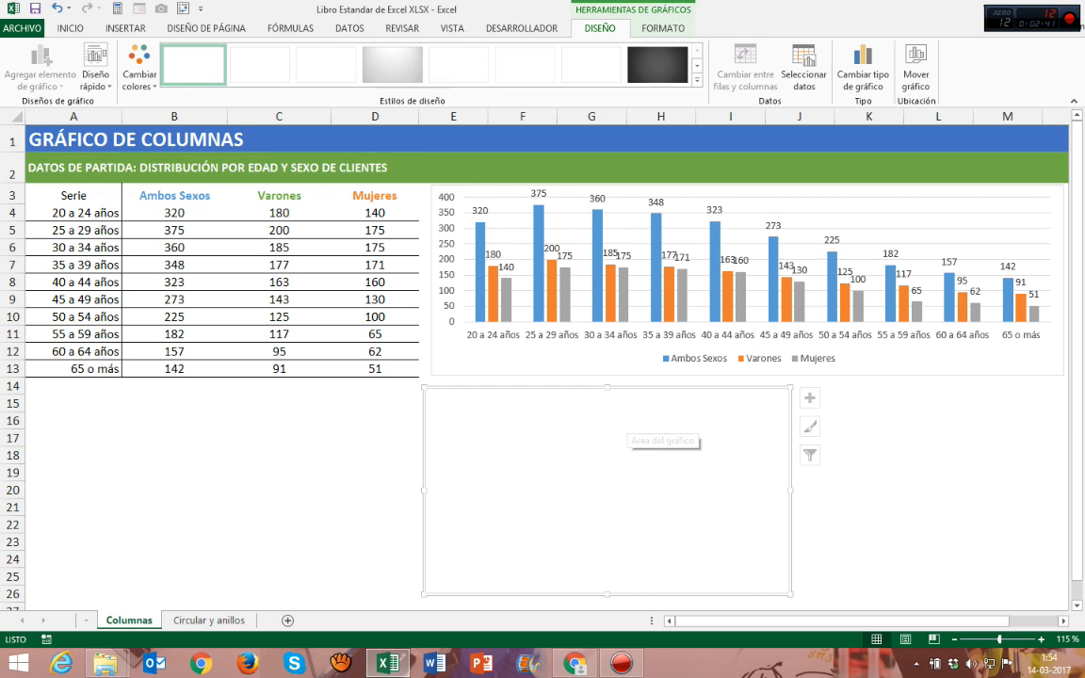
Add a data series to the empty chart with cell B3 (Ambos Sexos) as its name and B4:B13 as its values.
click(804, 75)
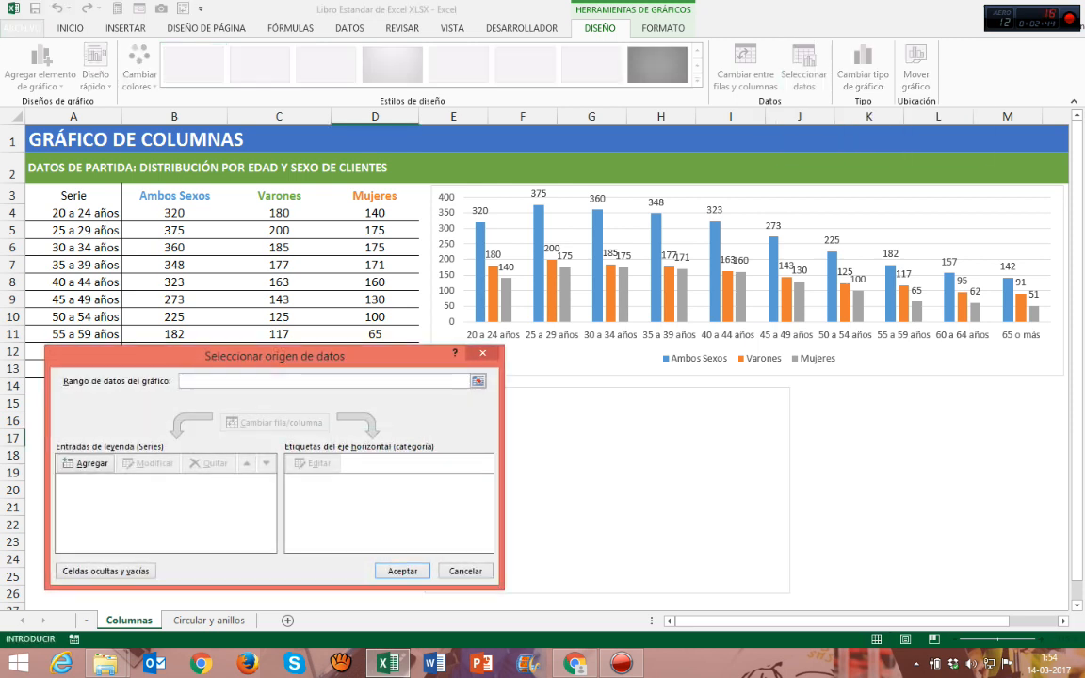
click(86, 463)
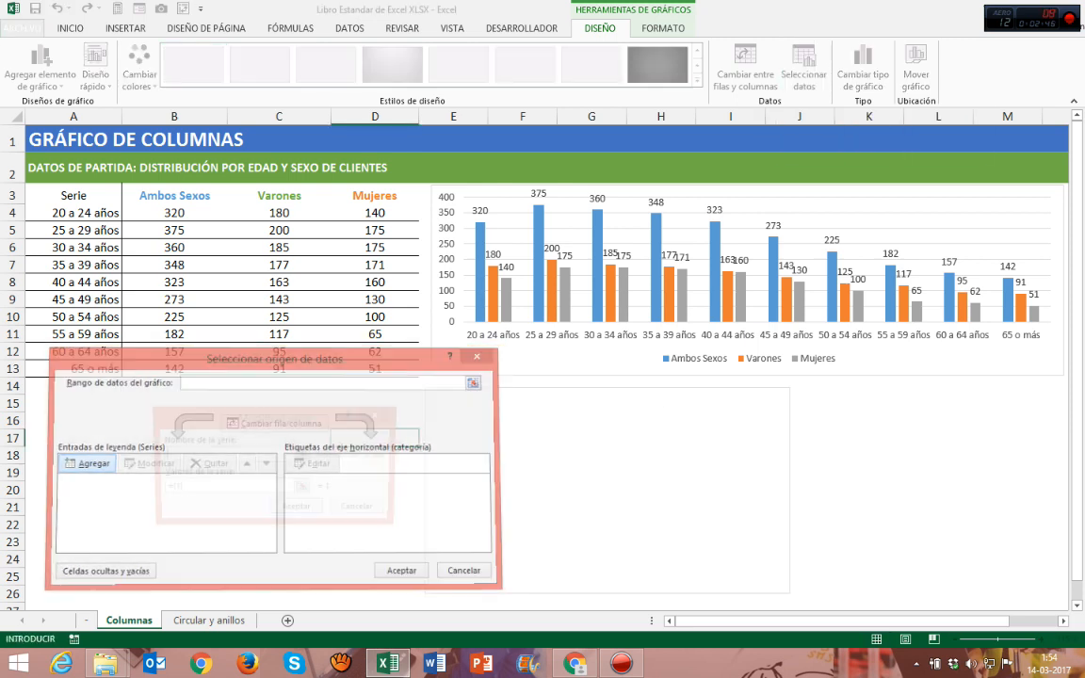
click(301, 454)
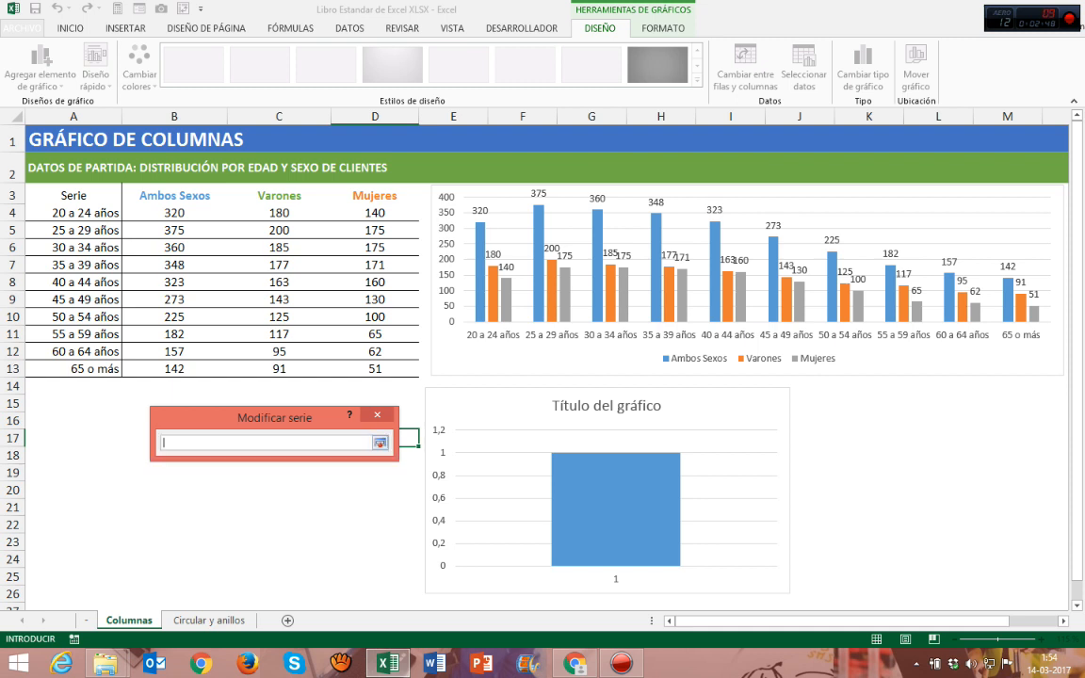
click(174, 195)
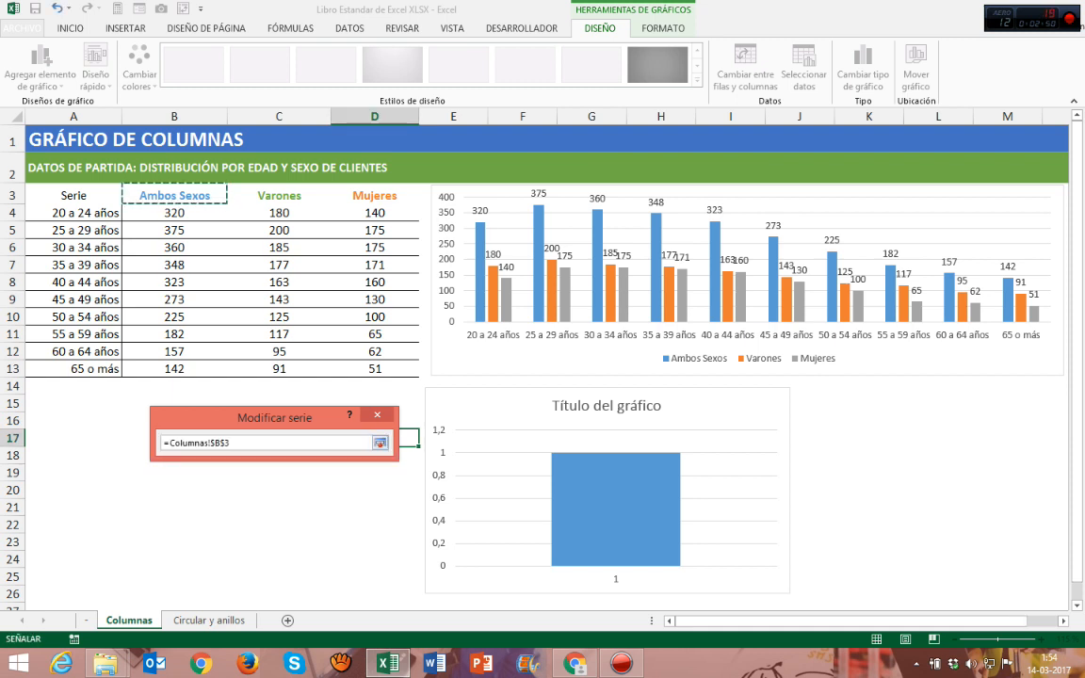
key(Return)
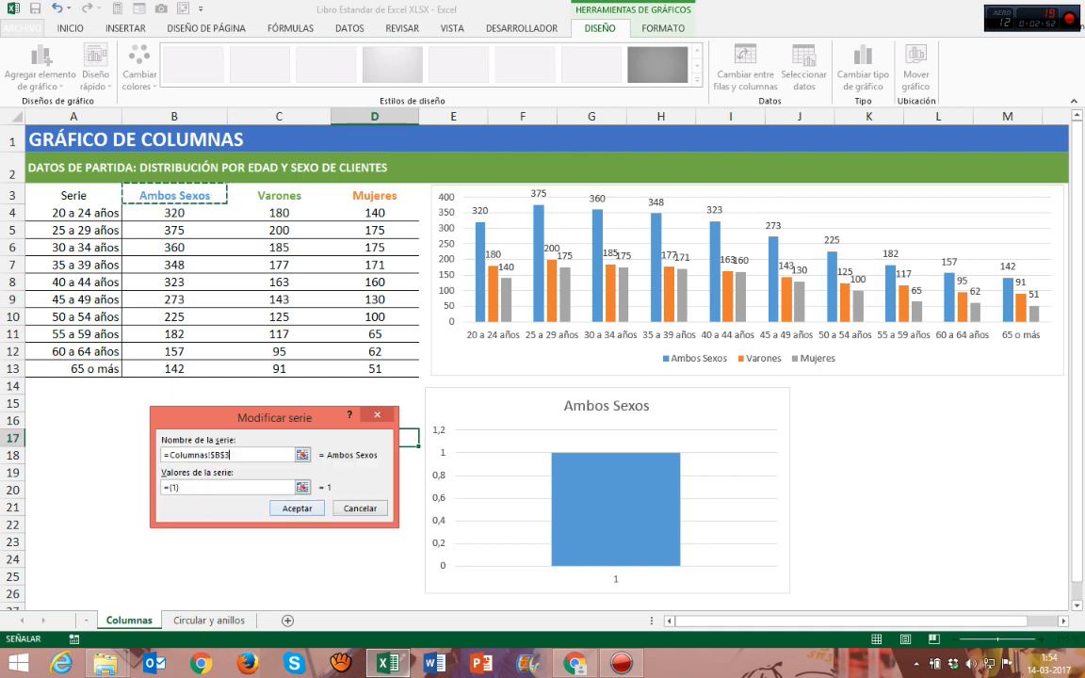
key(Tab)
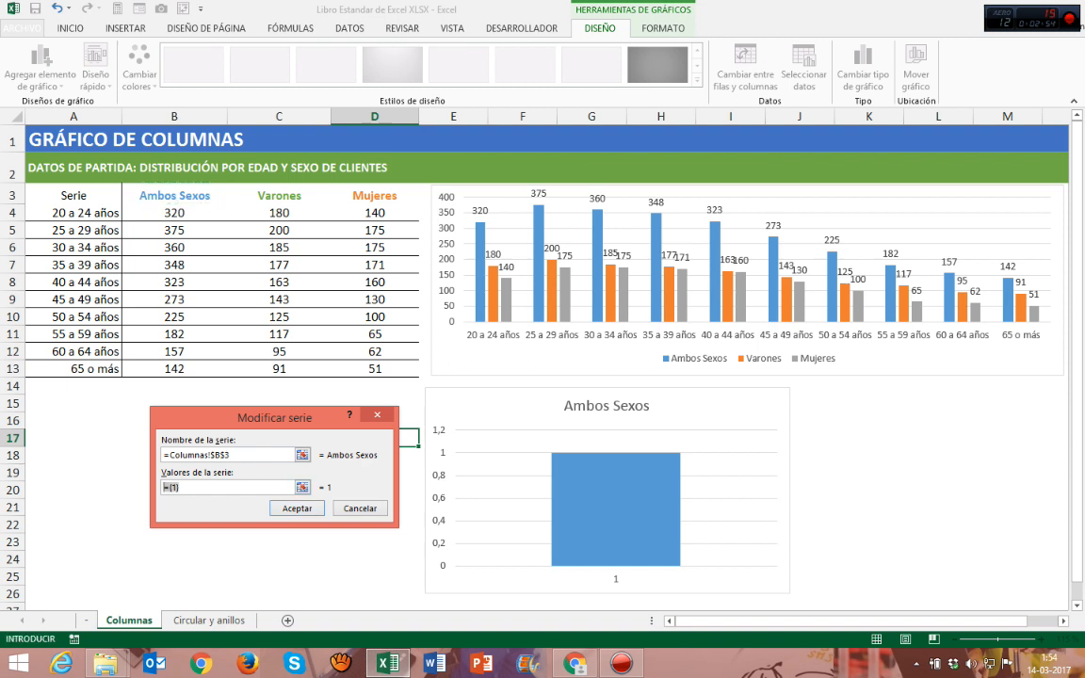
key(BackSpace)
click(303, 487)
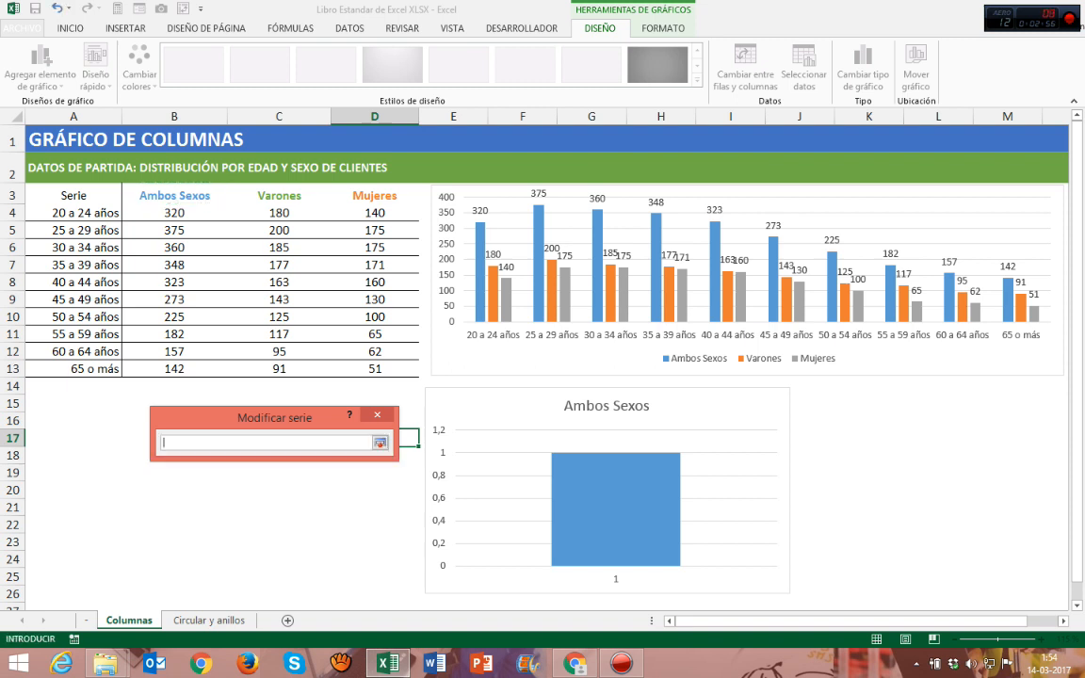
drag(175, 213, 188, 369)
key(Return)
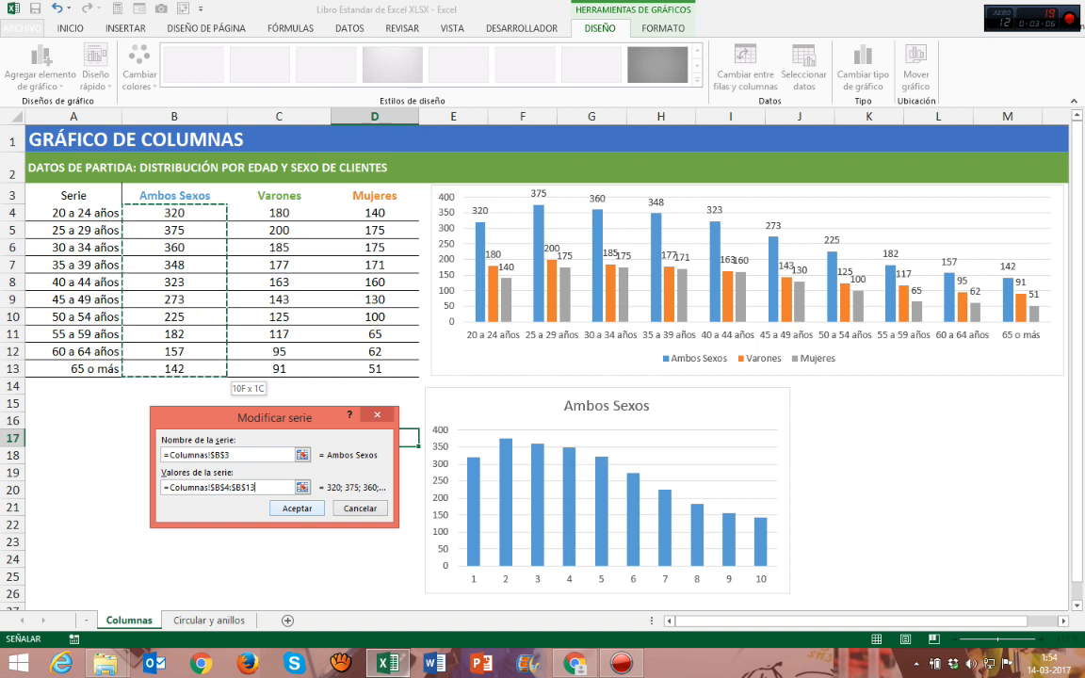
key(Return)
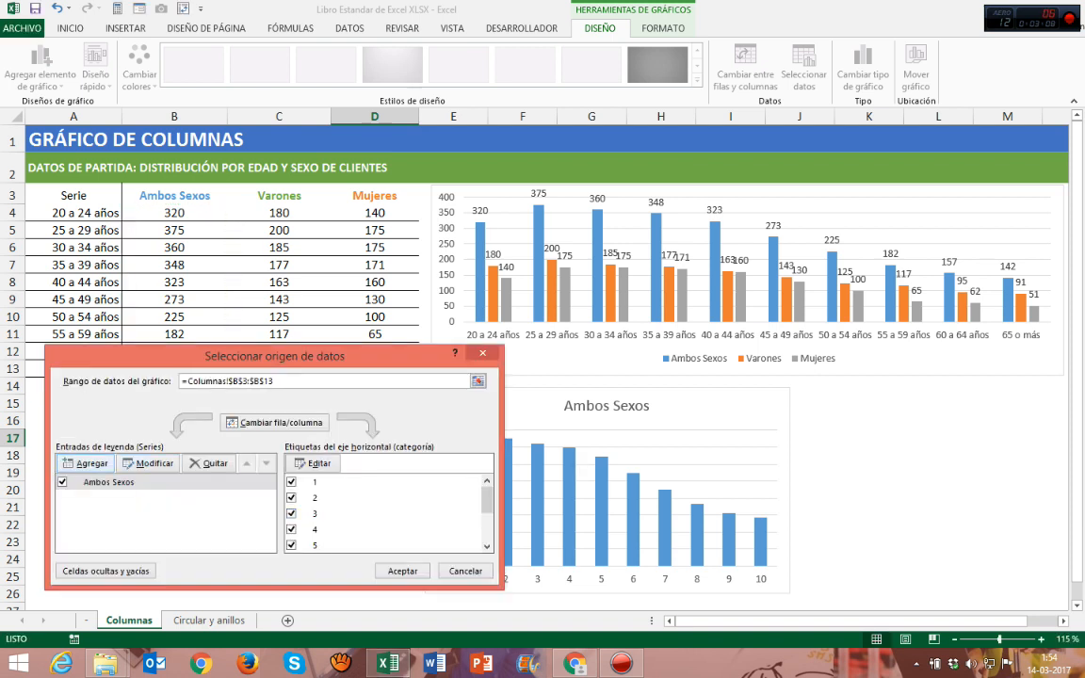
Add a second series to the stacked chart with cell C3 (Varones) as its name and C4:C13 as its values.
click(86, 464)
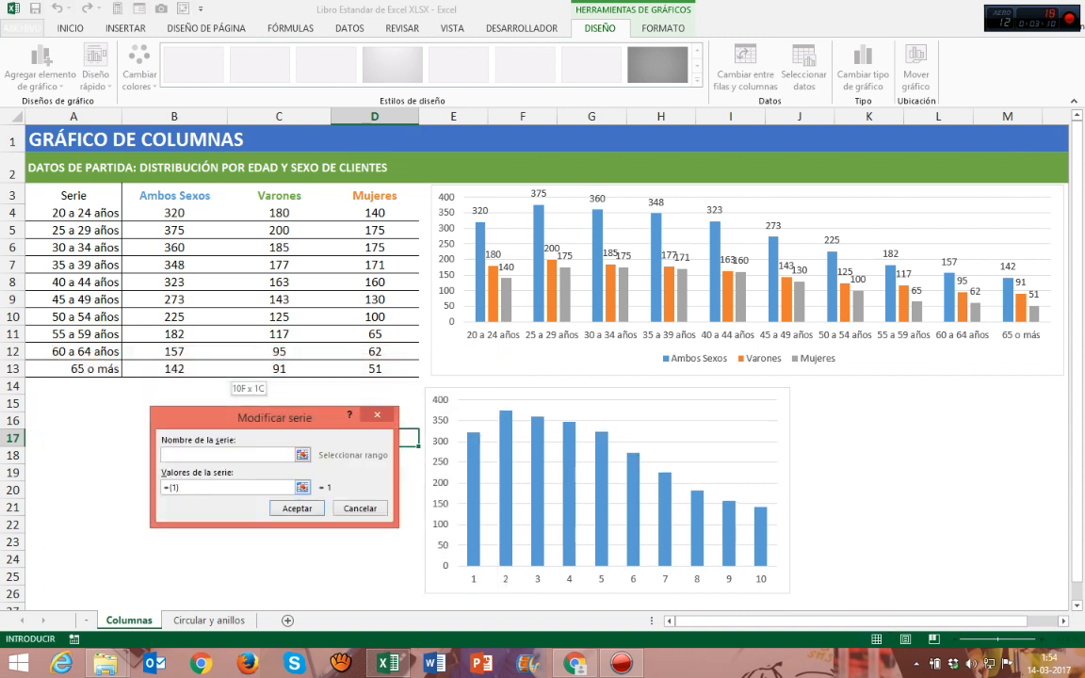
click(303, 455)
click(279, 195)
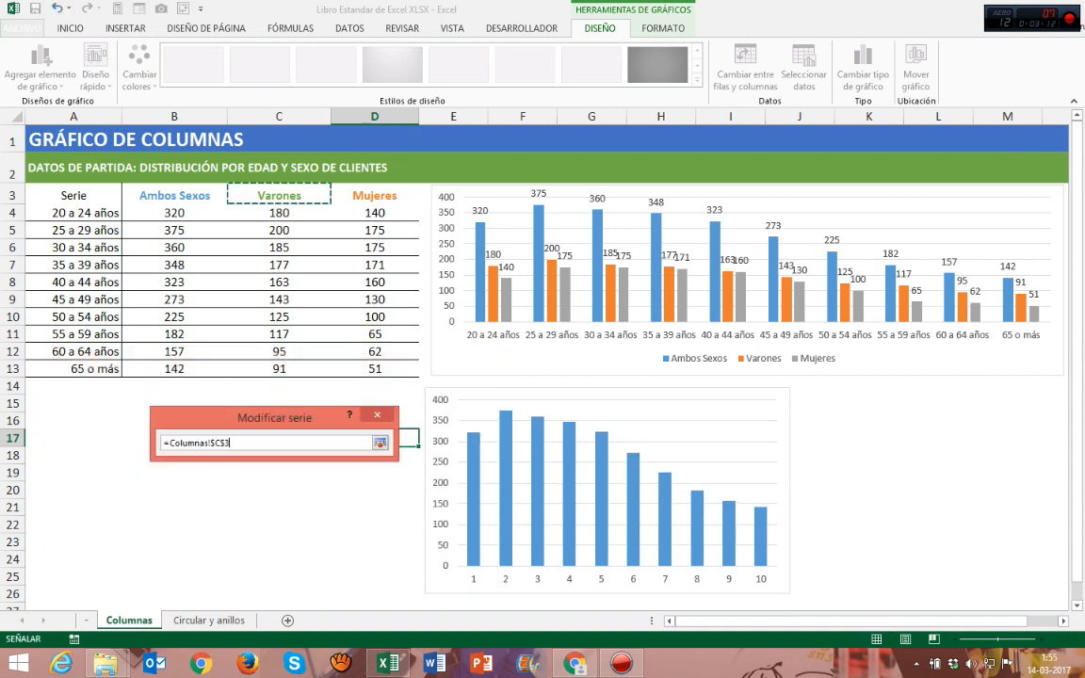
click(380, 442)
drag(183, 488, 162, 488)
key(BackSpace)
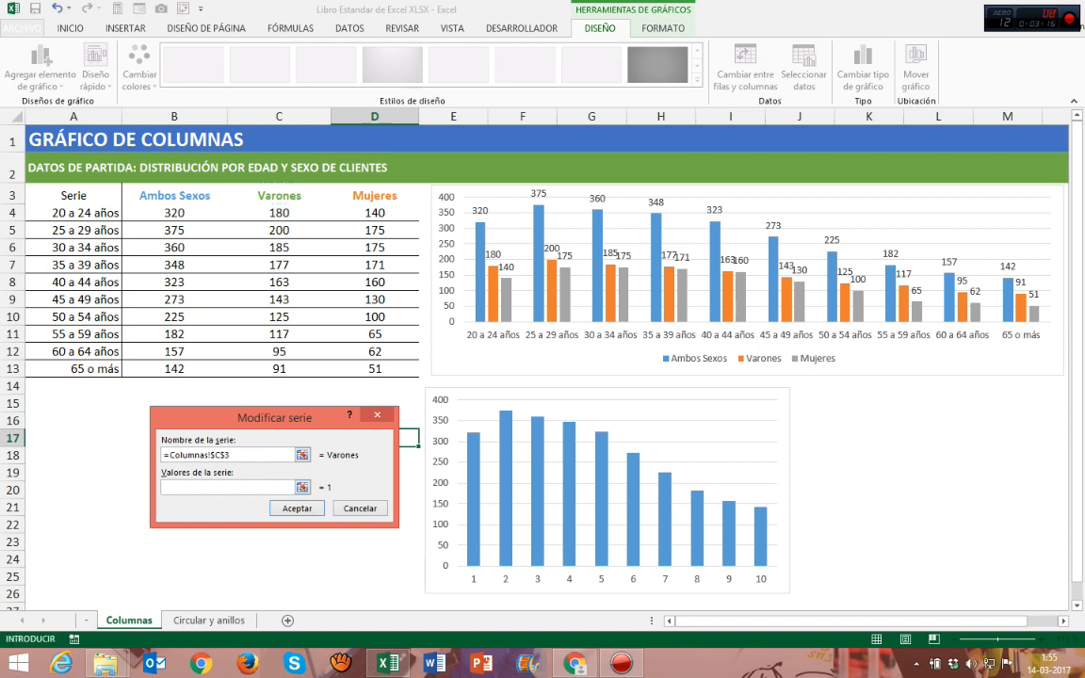
click(302, 487)
drag(279, 212, 330, 375)
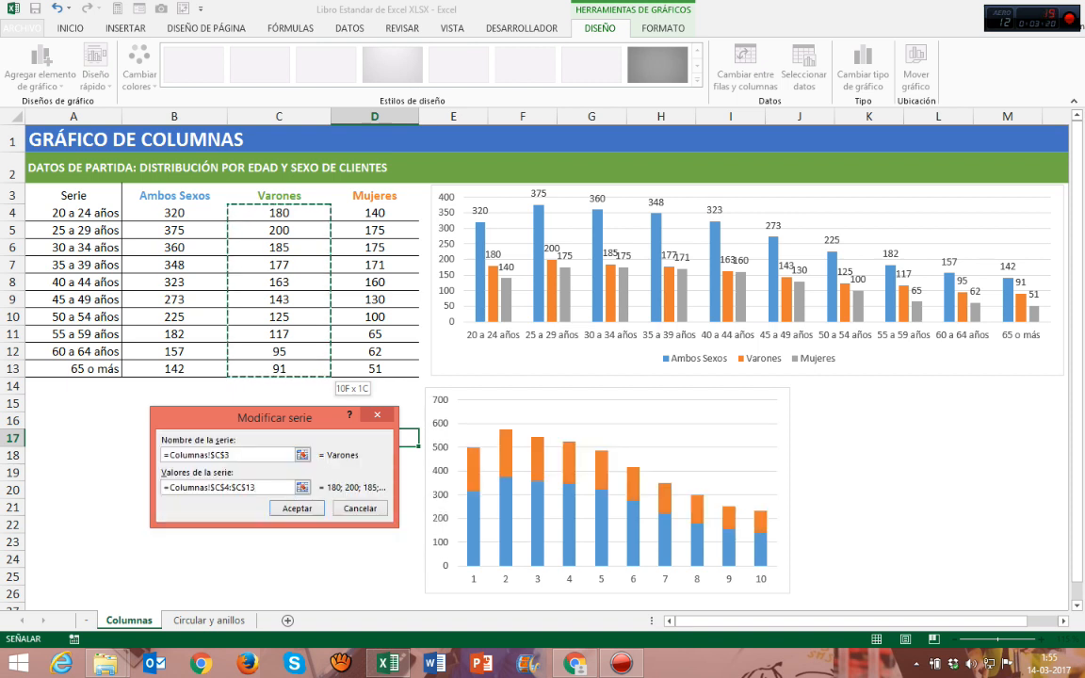
key(Return)
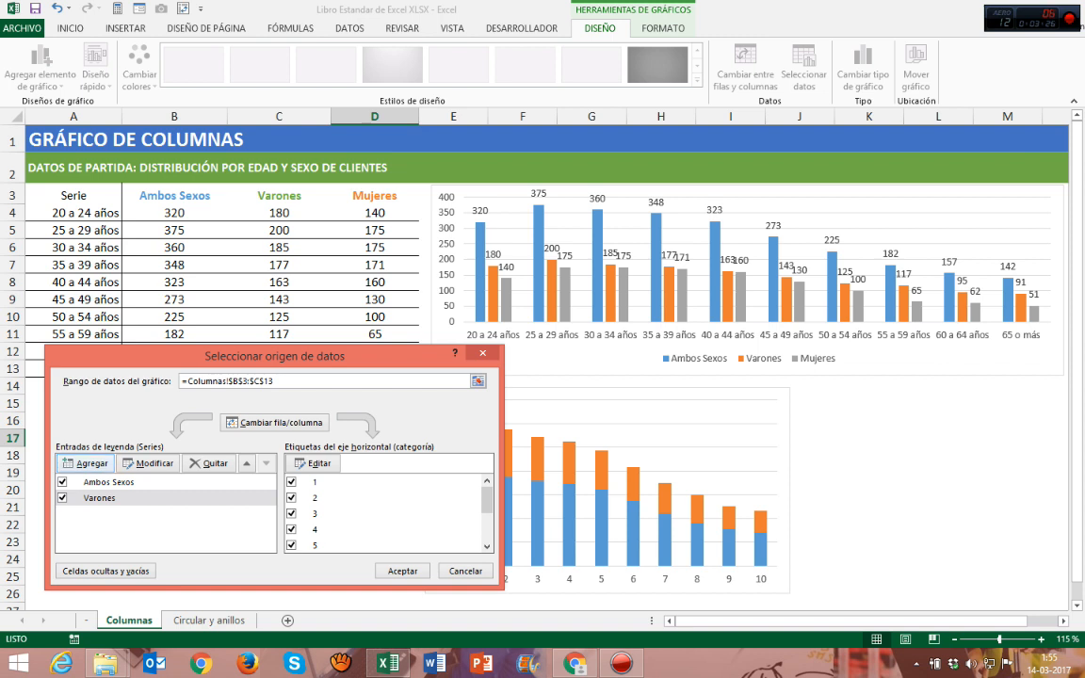
Add a third series to the stacked chart with cell D3 (Mujeres) as its name and D4:D13 as its values.
click(85, 462)
click(303, 455)
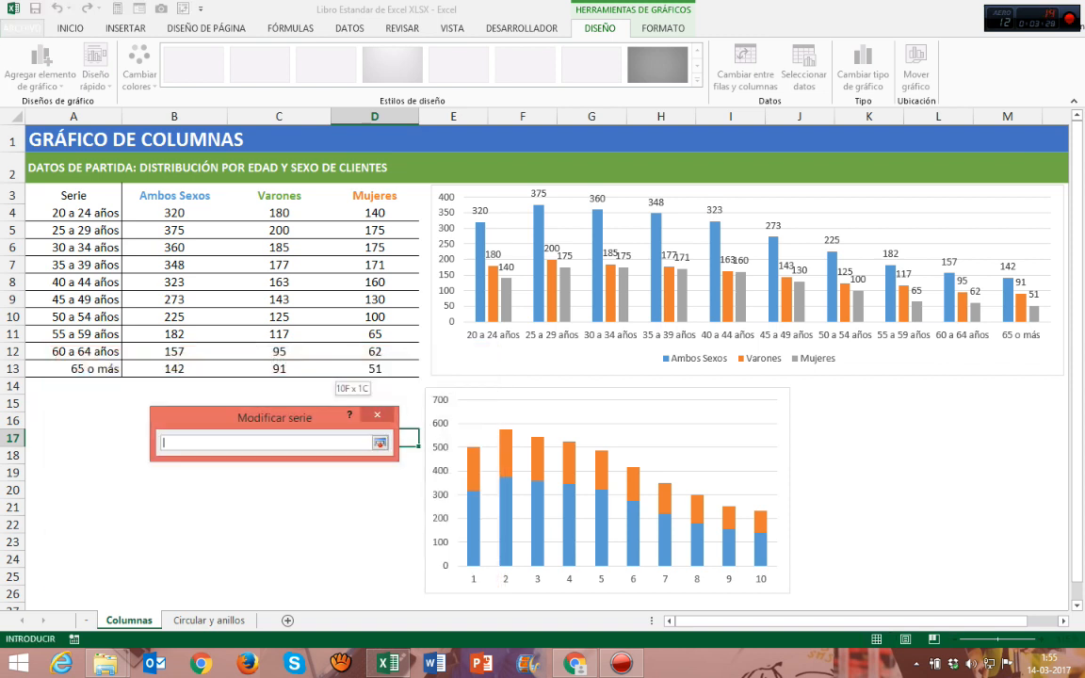
click(375, 196)
key(Return)
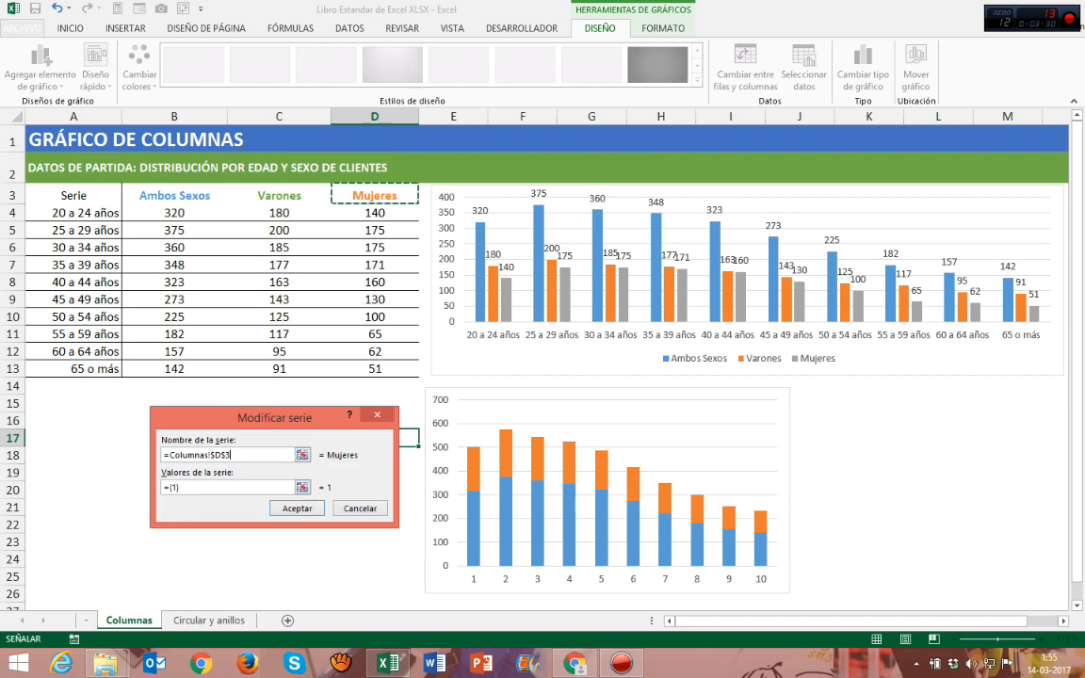
click(302, 487)
drag(375, 213, 377, 372)
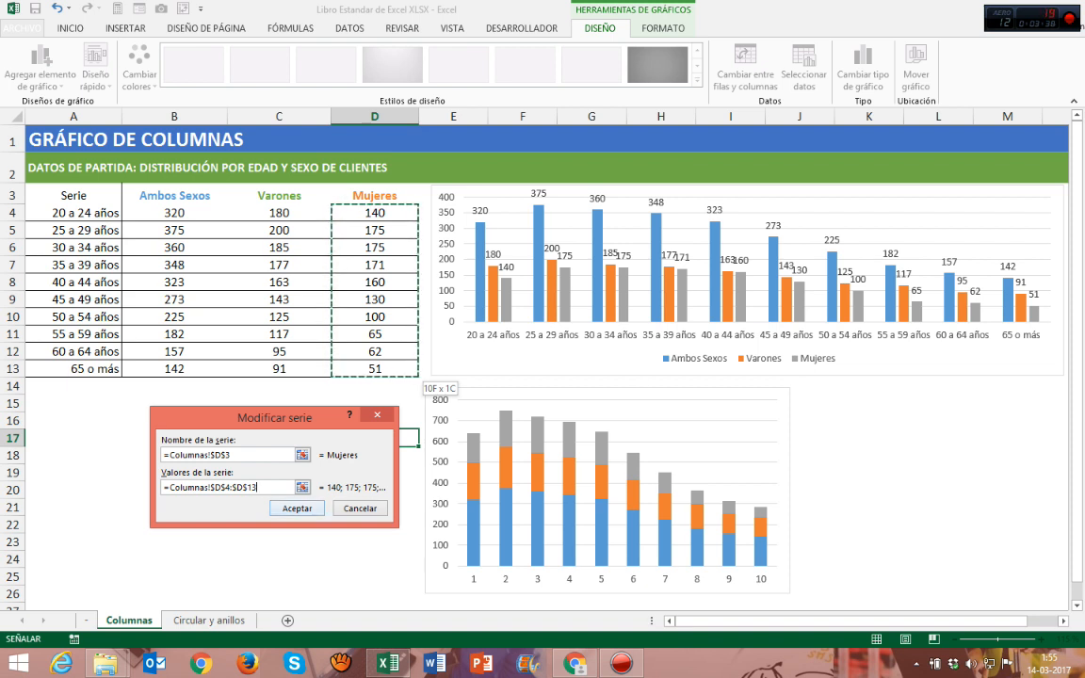
key(Return)
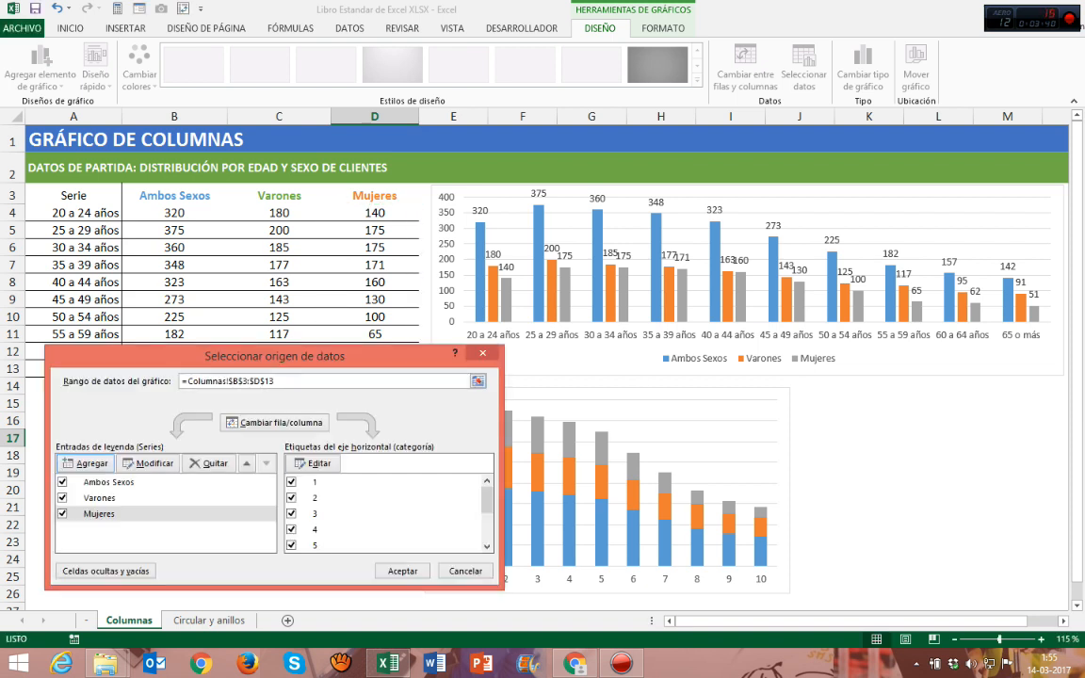
Set the stacked chart's horizontal axis labels to the age ranges in A4:A13 and accept the data source.
drag(274, 356, 281, 338)
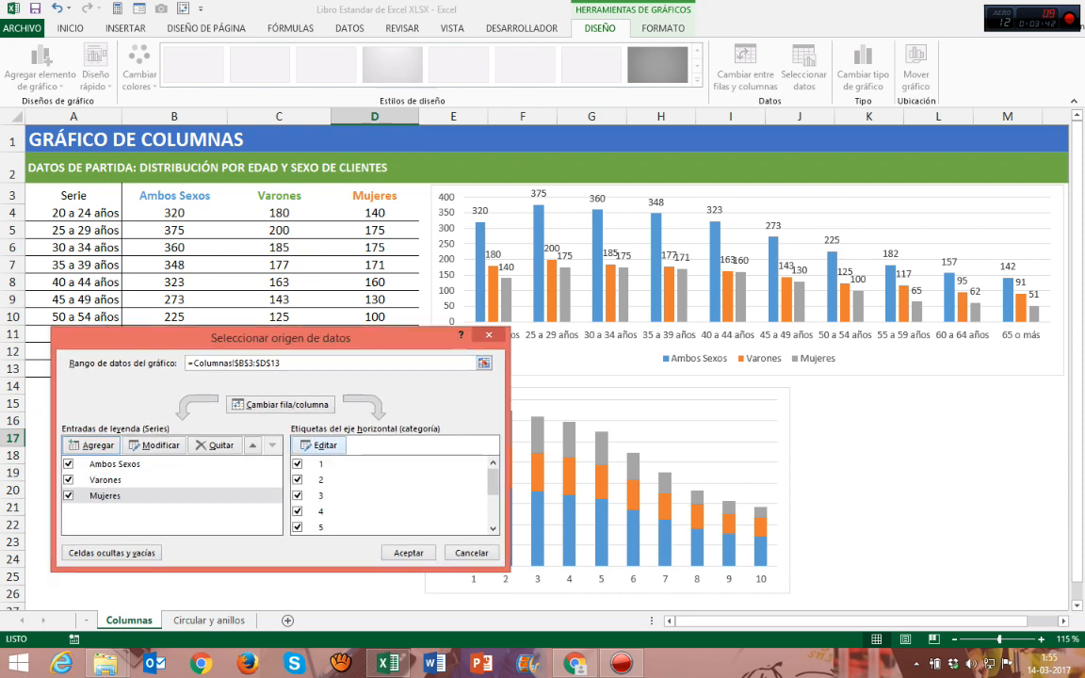
click(320, 444)
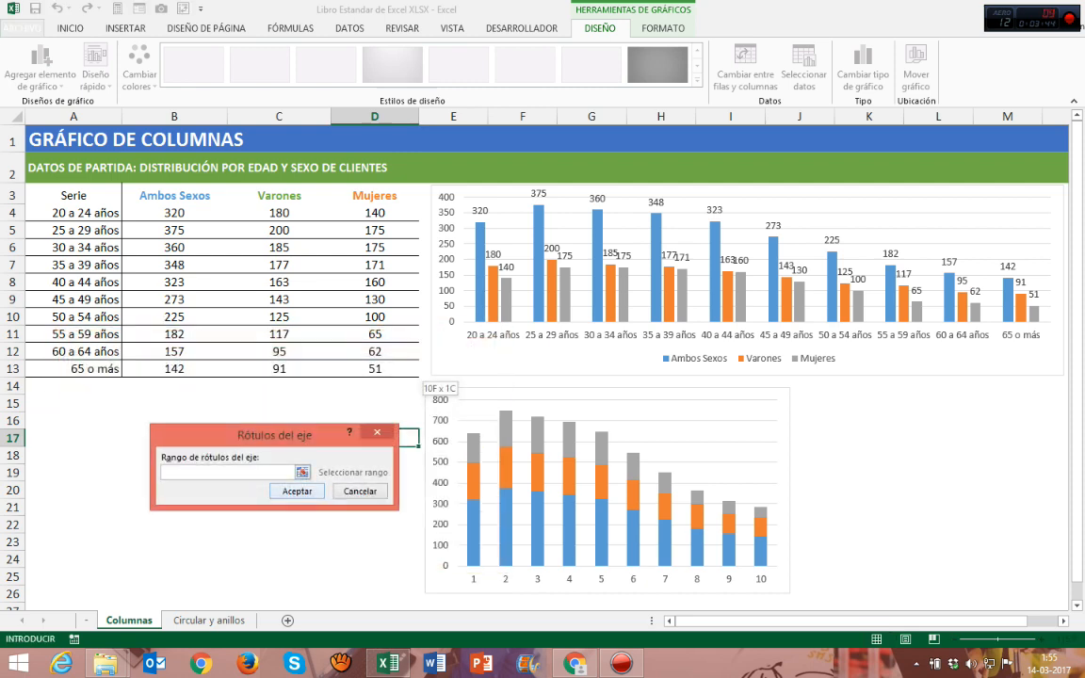
click(302, 472)
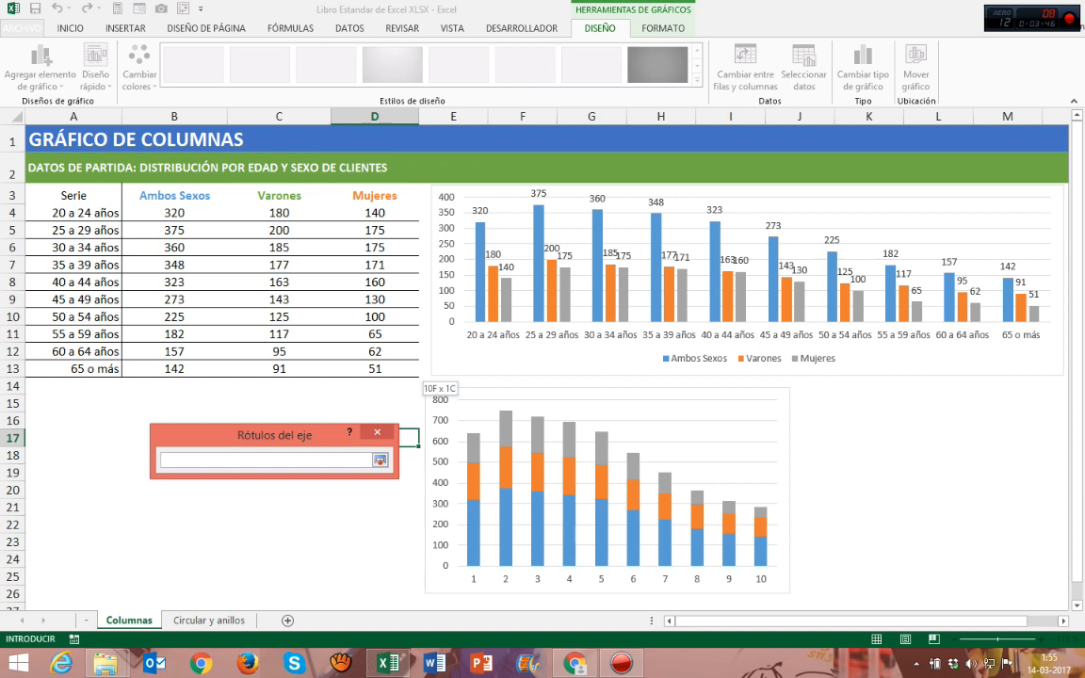
drag(109, 213, 110, 369)
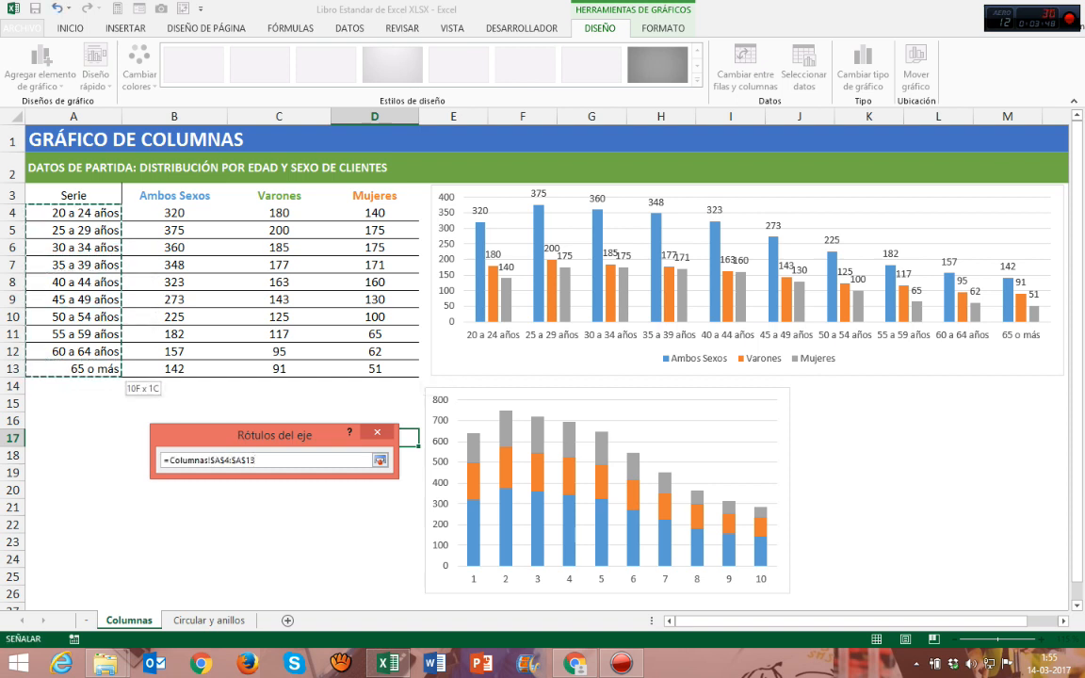
key(Return)
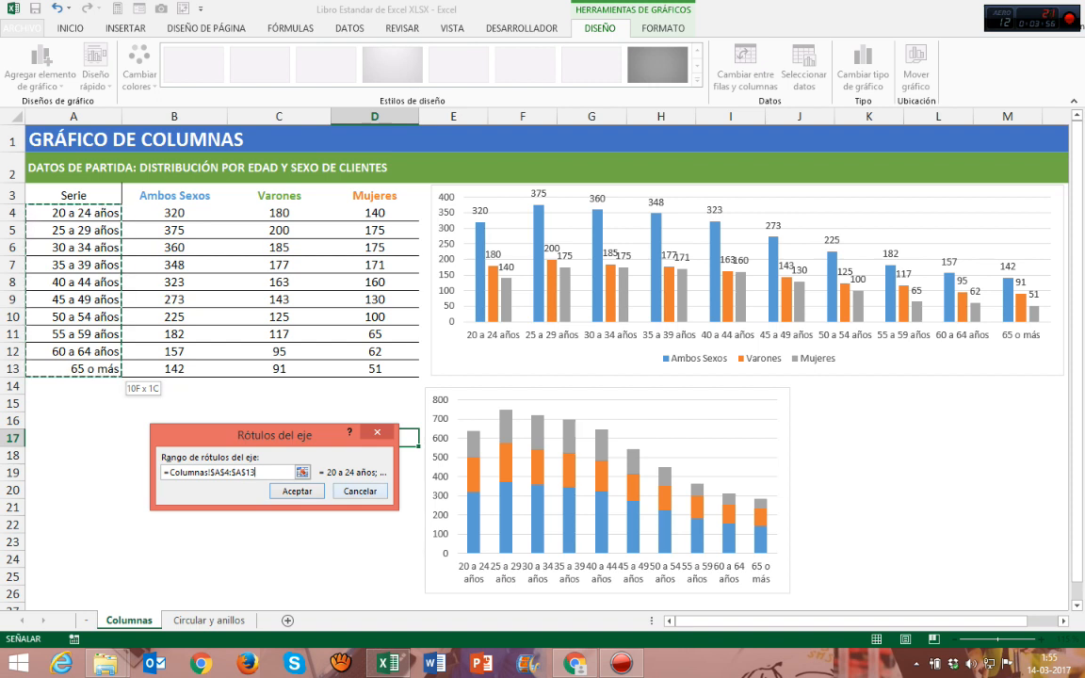
key(Return)
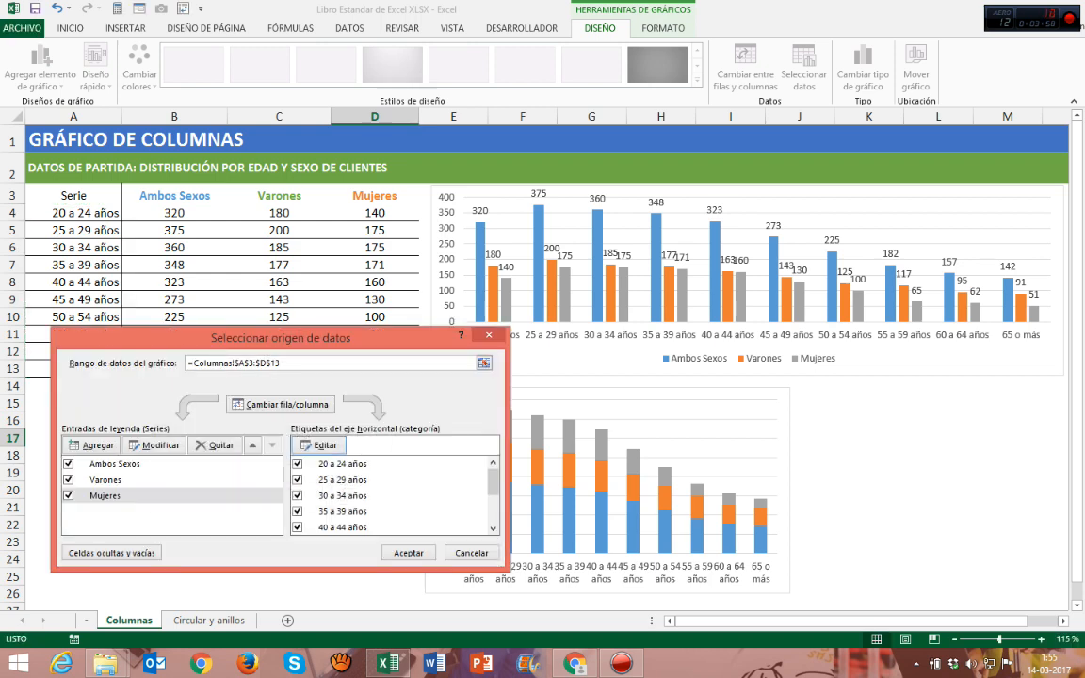
key(Return)
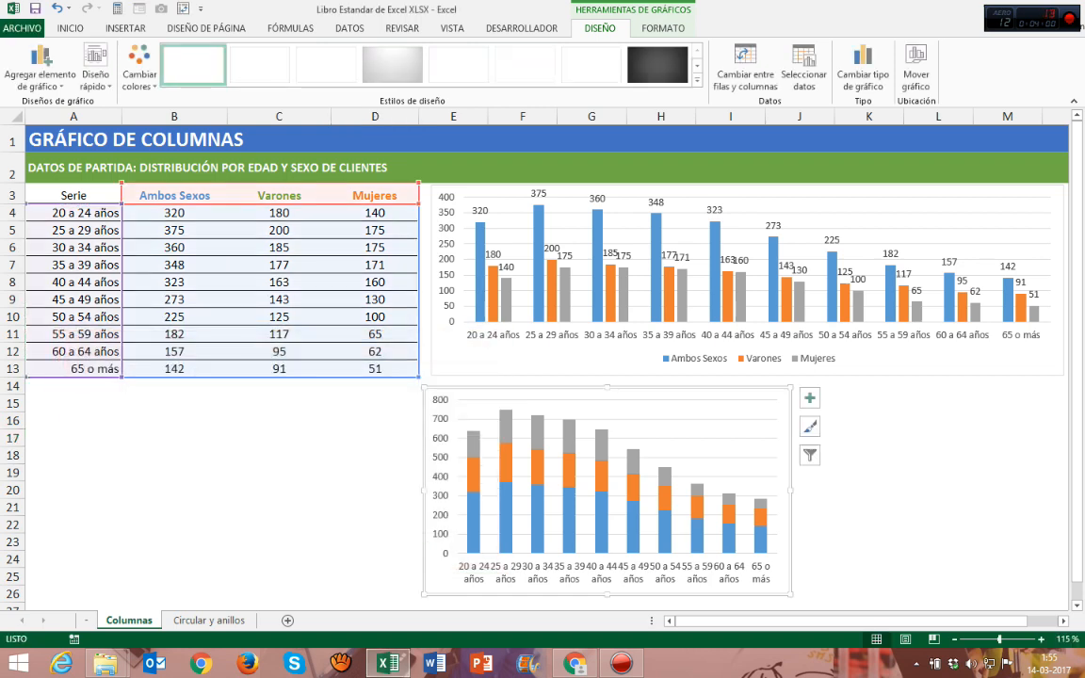
click(125, 28)
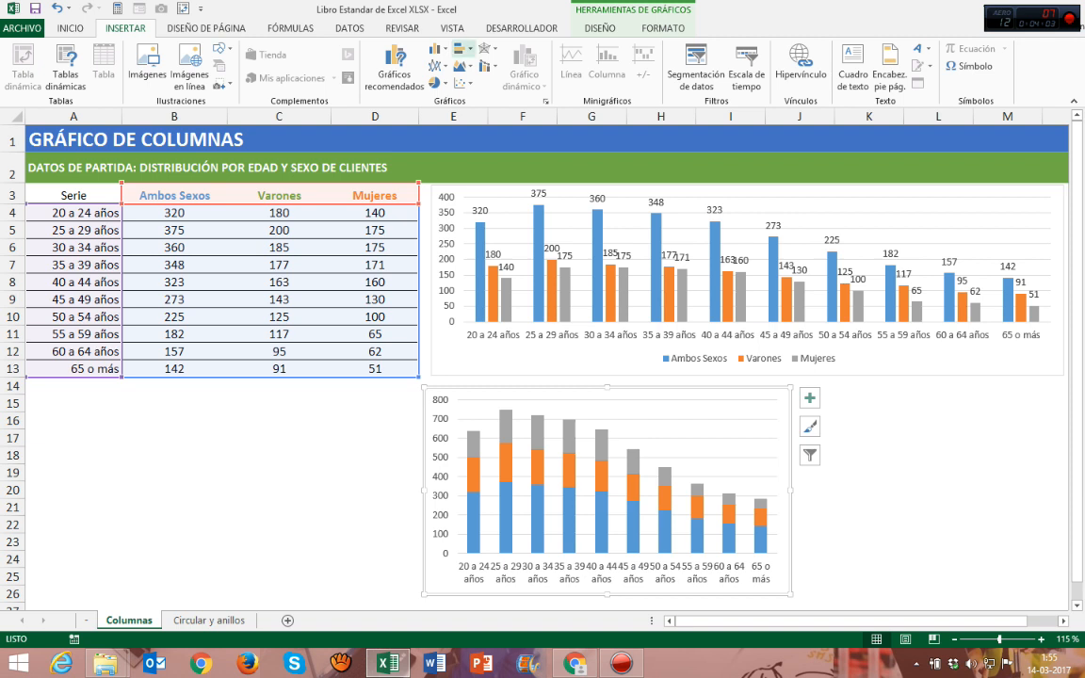
click(438, 48)
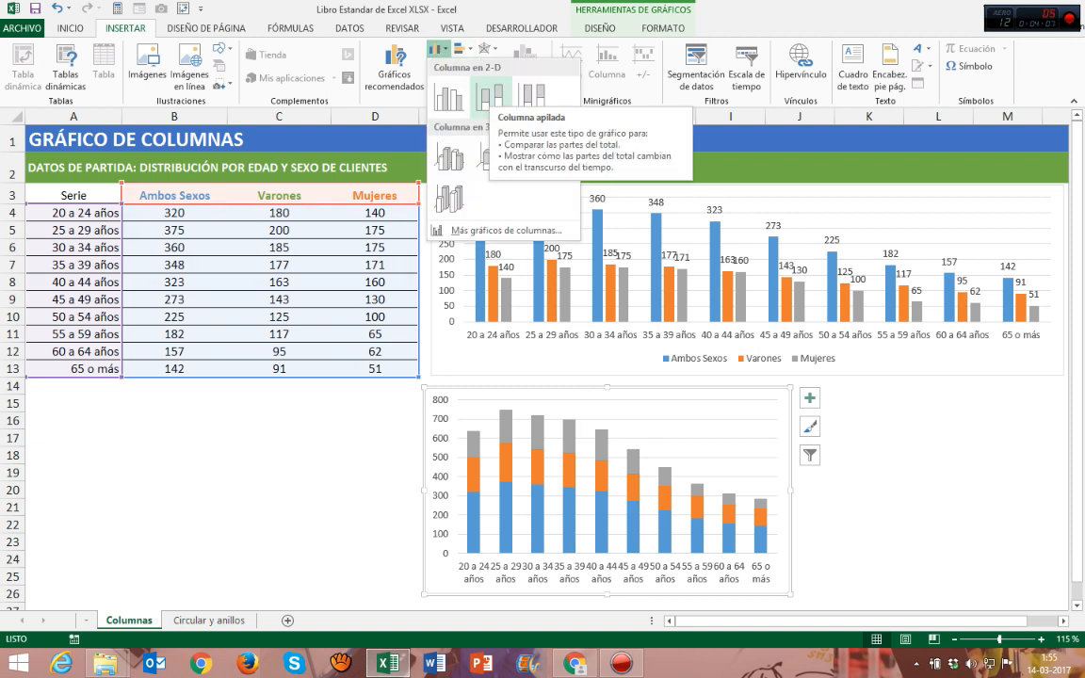
key(Escape)
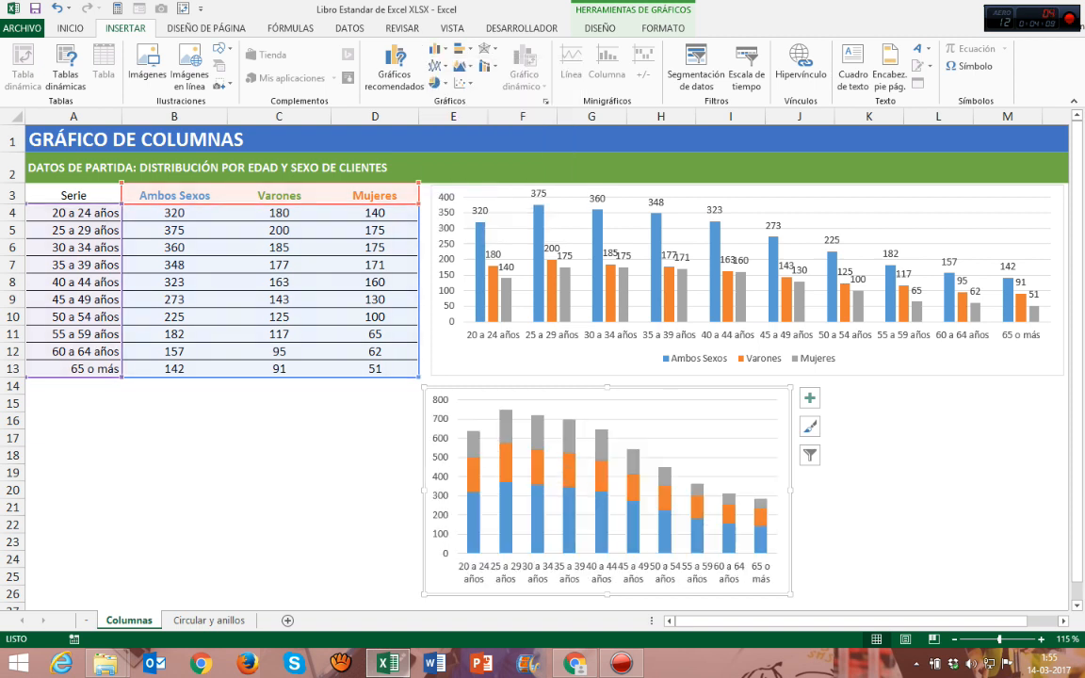
Align the stacked column chart directly below the clustered chart and widen it to the same width.
drag(617, 487, 613, 484)
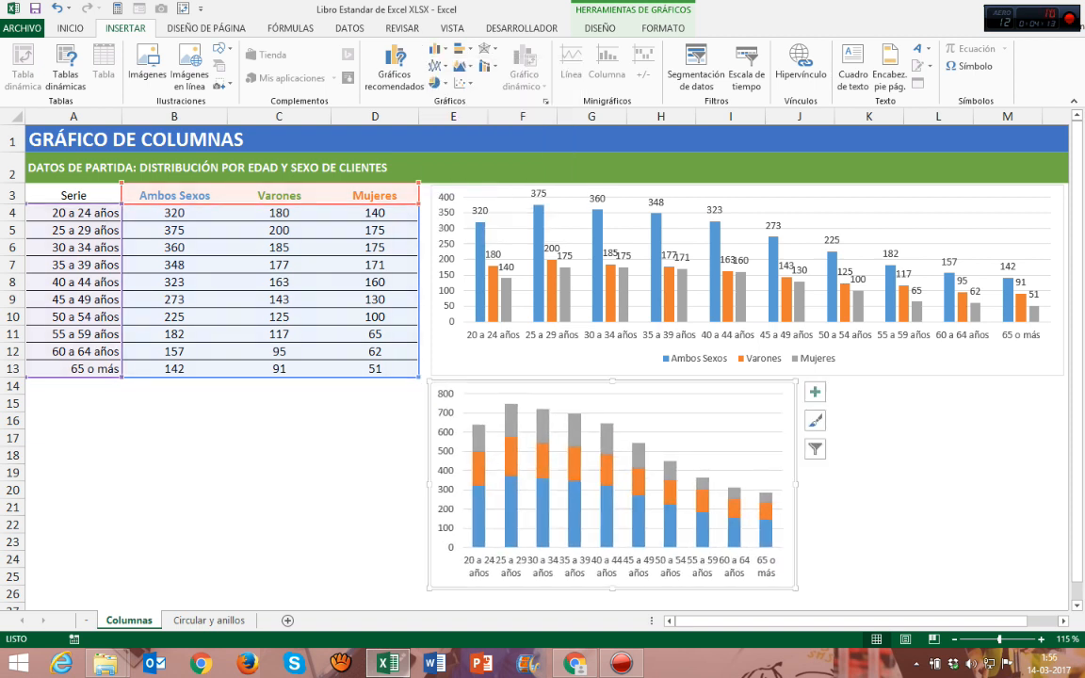
drag(797, 484, 671, 484)
drag(822, 622, 735, 622)
click(375, 490)
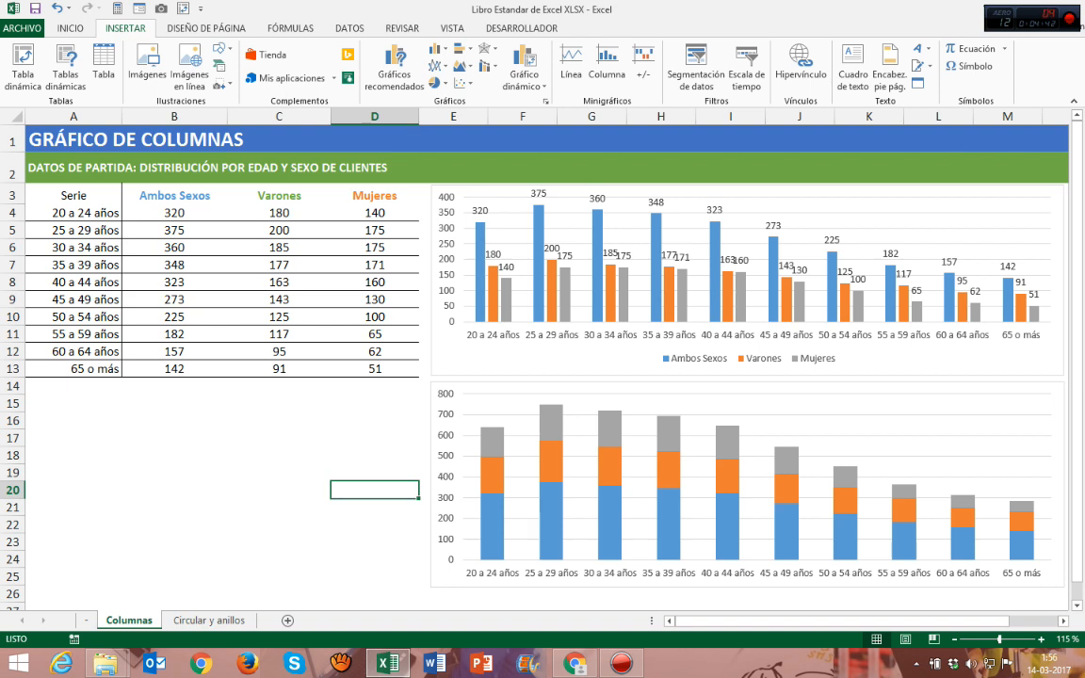
Add centred data labels to all series of the stacked column chart.
click(700, 401)
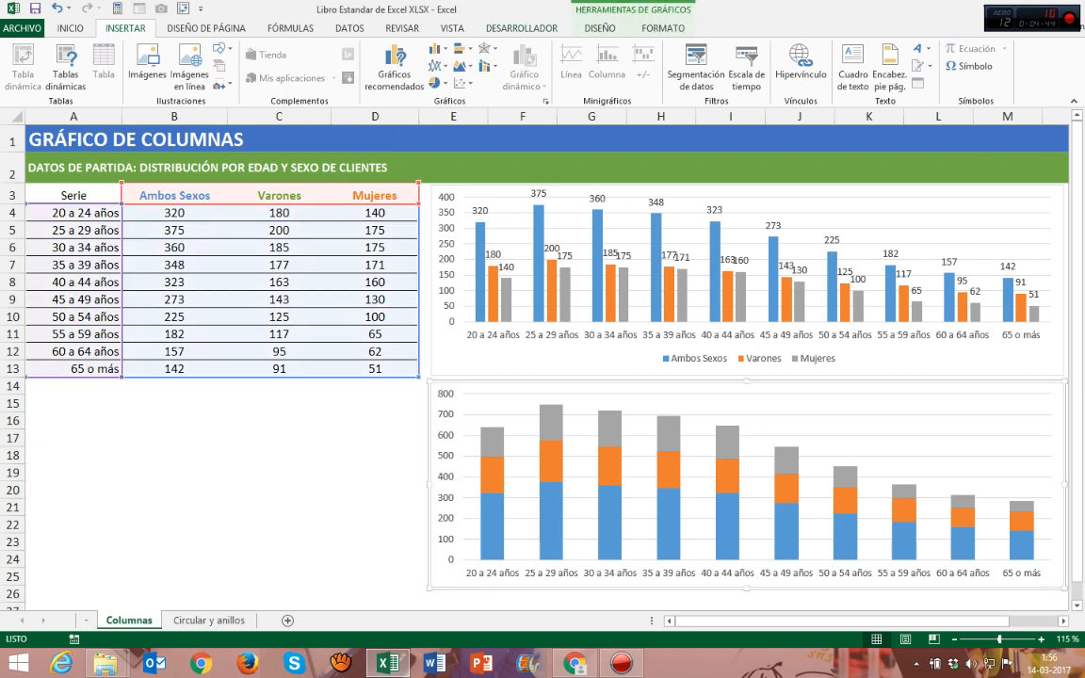
click(600, 29)
click(40, 68)
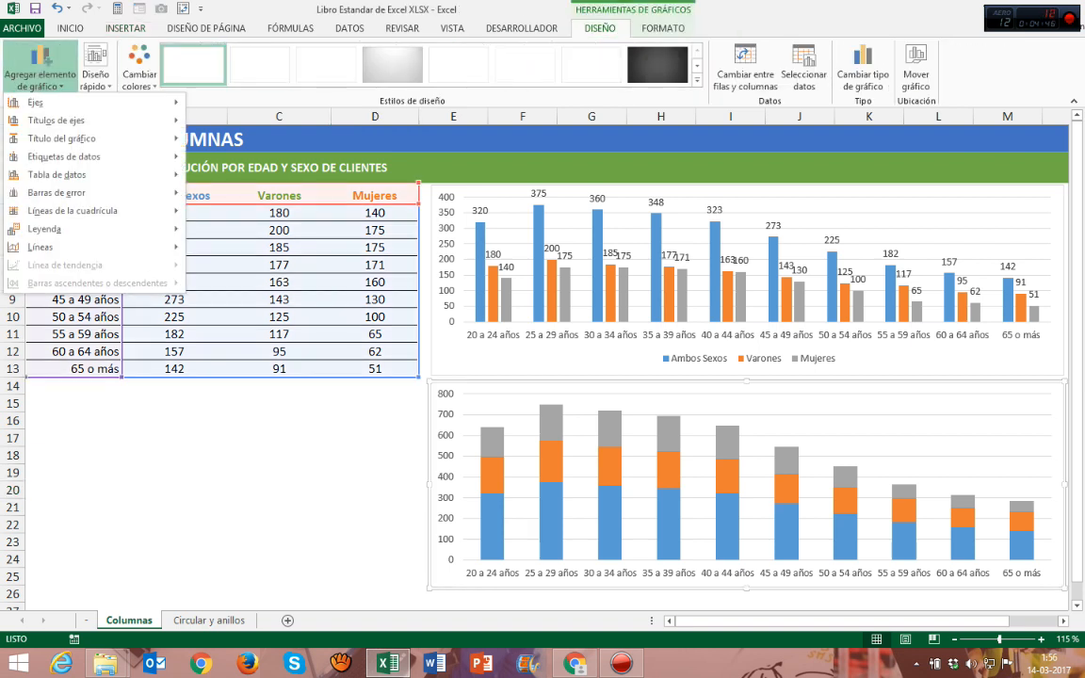
mouse_move(64, 156)
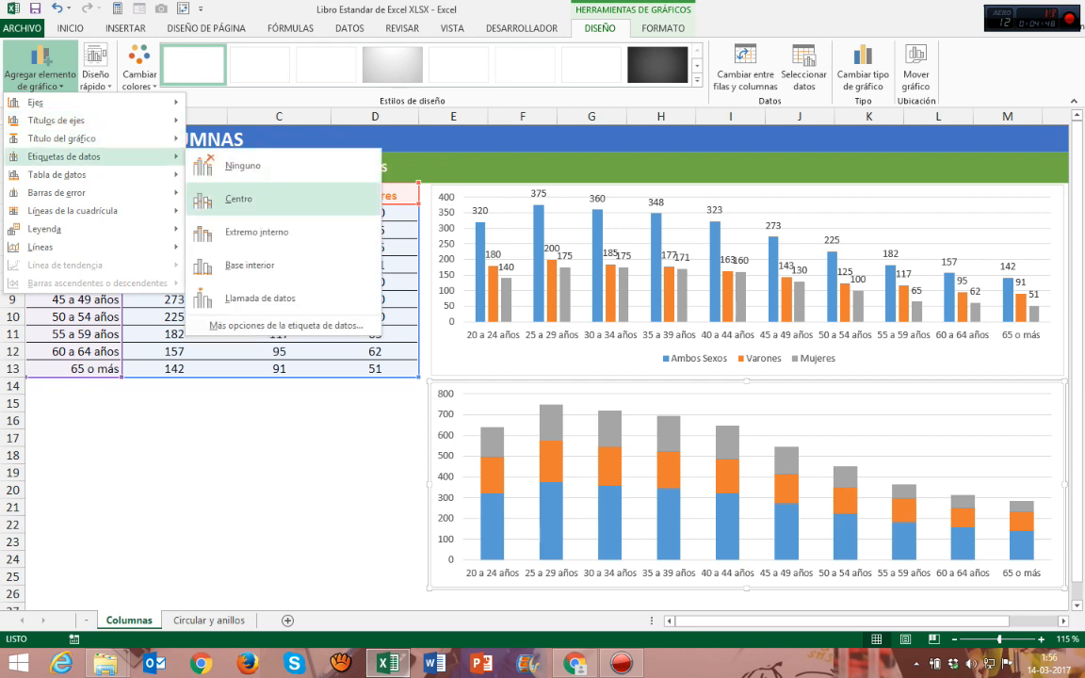
click(239, 199)
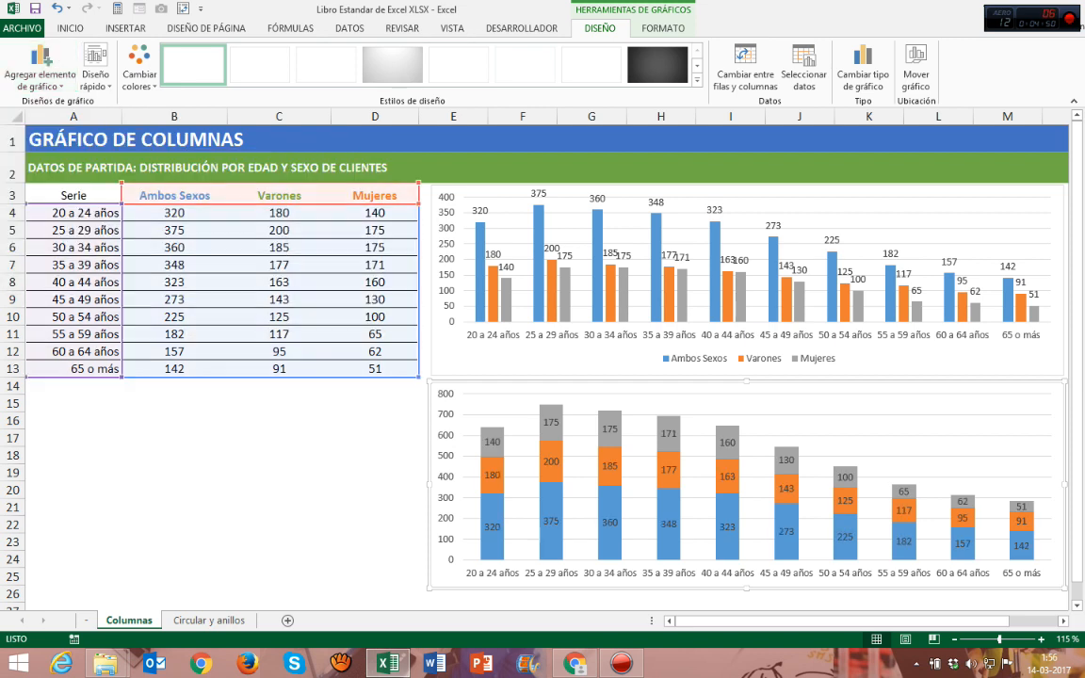
click(375, 543)
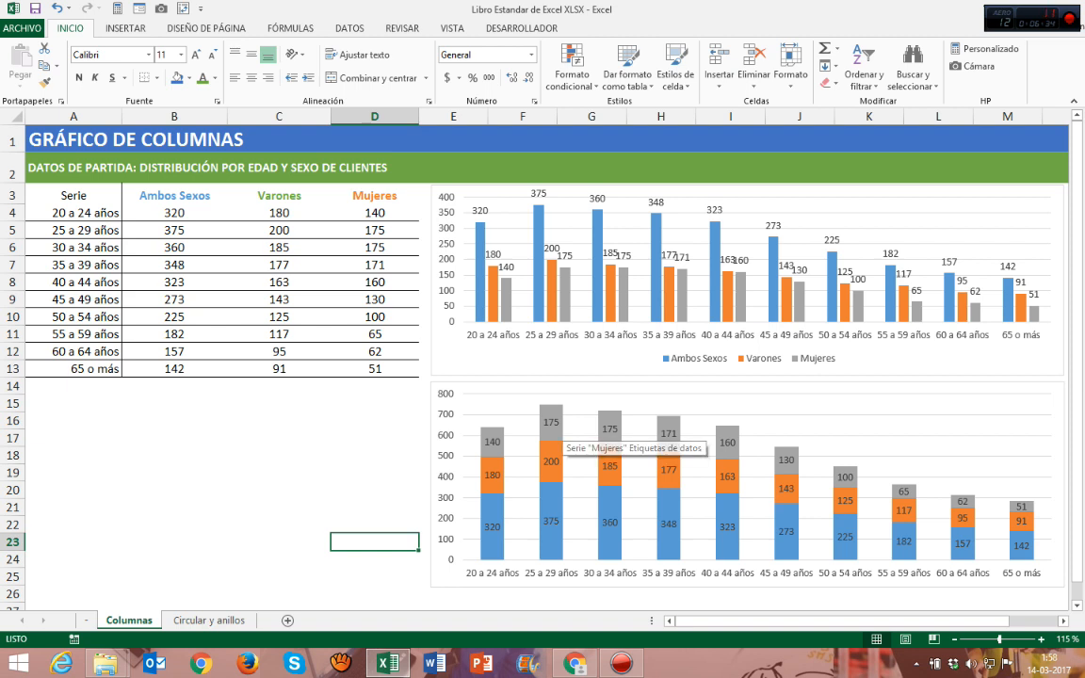
Insert an empty 2-D 100% stacked column chart from blank cell A15 and move it clear of the data table.
click(375, 421)
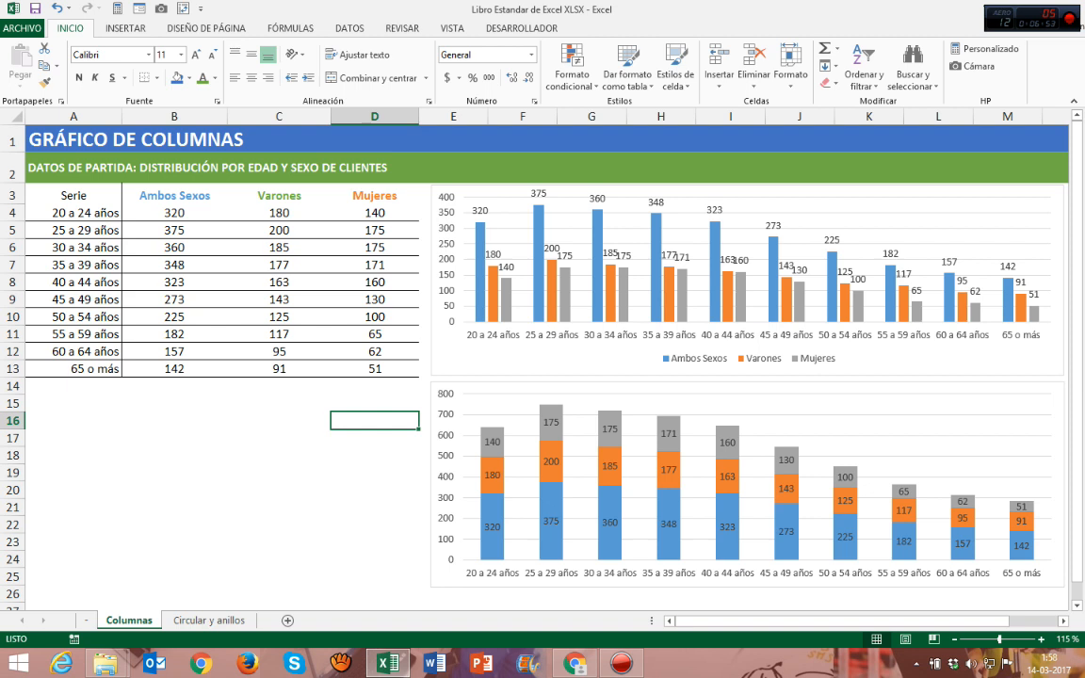
click(73, 403)
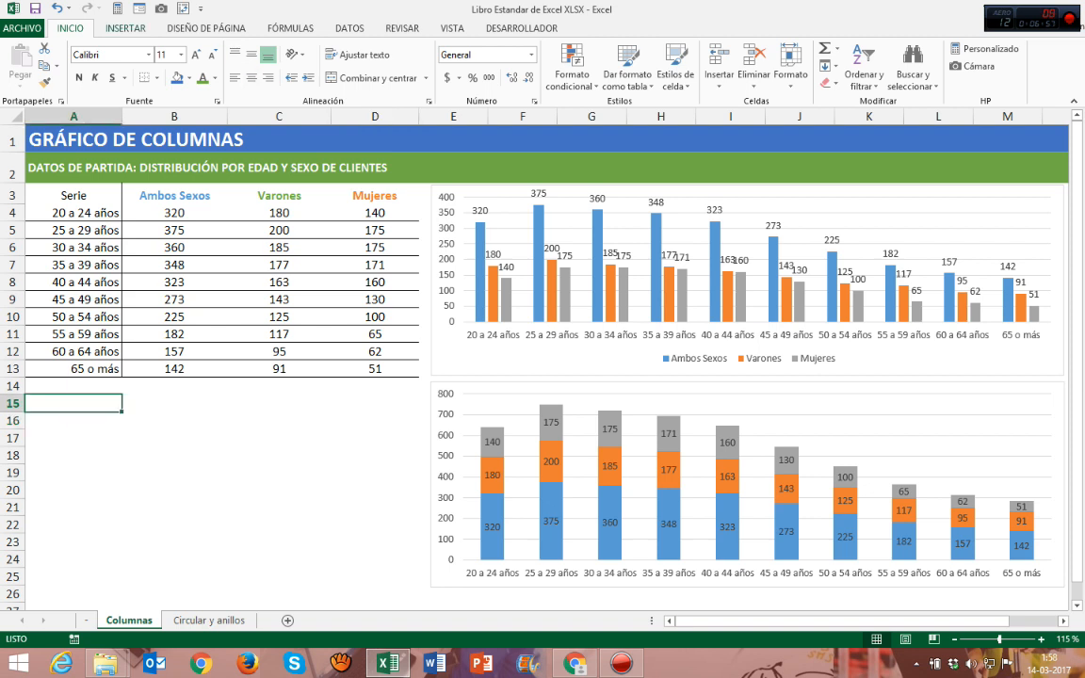
click(125, 28)
click(439, 49)
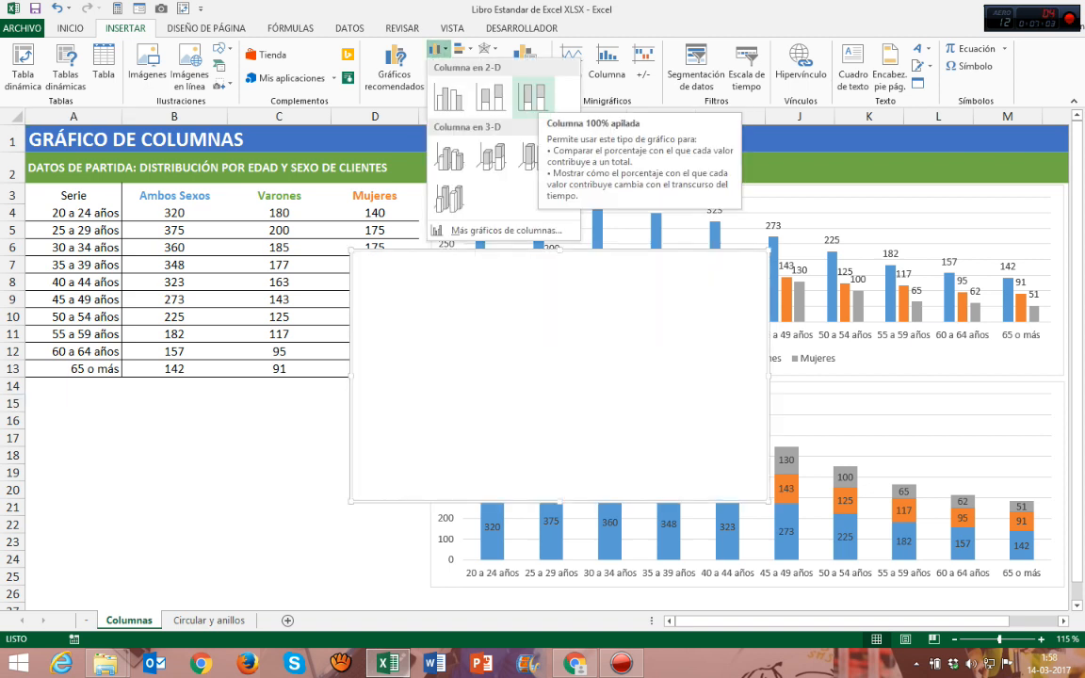
click(534, 95)
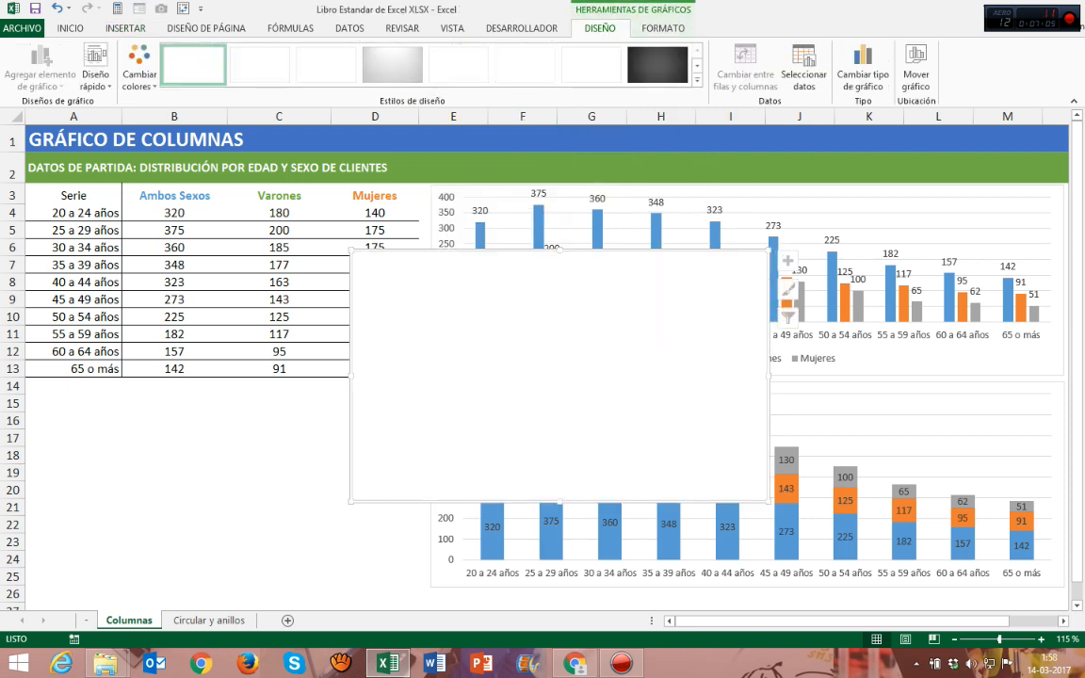
drag(556, 339, 642, 376)
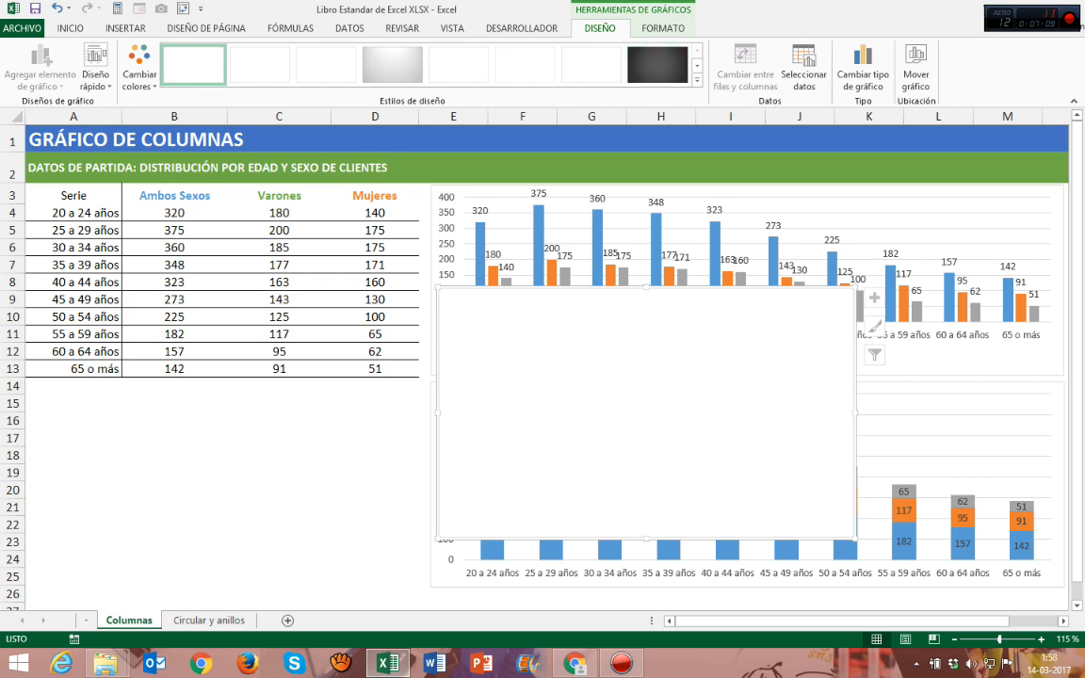
Add a series to the 100% stacked chart with cell B3 (Ambos Sexos) as its name and B4:B13 as its values.
click(804, 73)
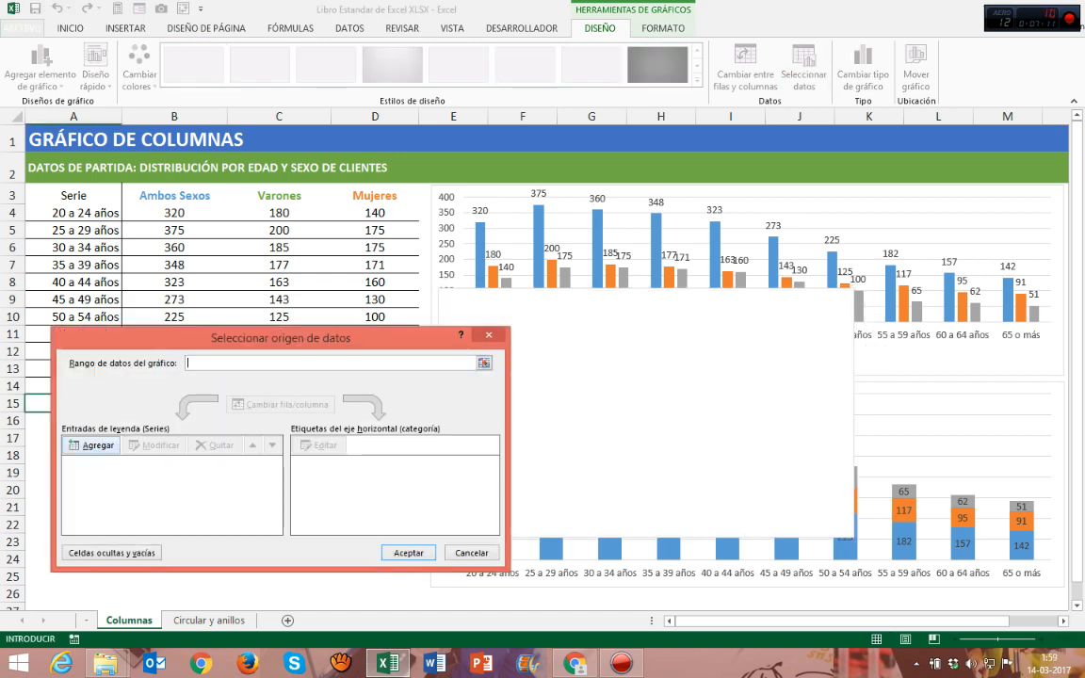
click(94, 445)
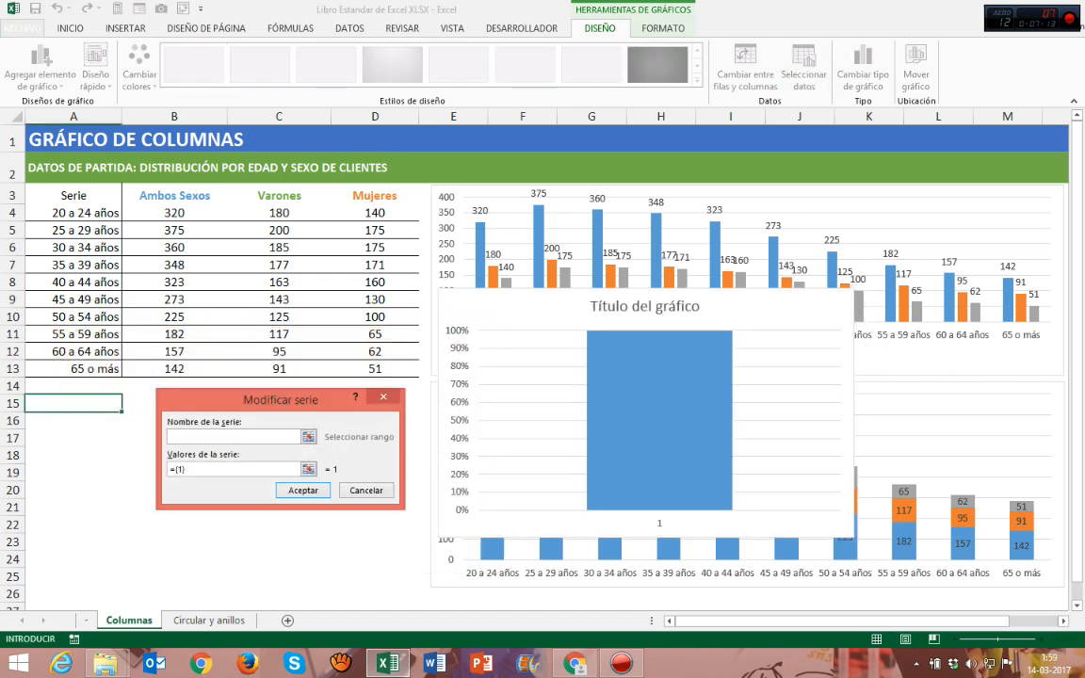
click(174, 196)
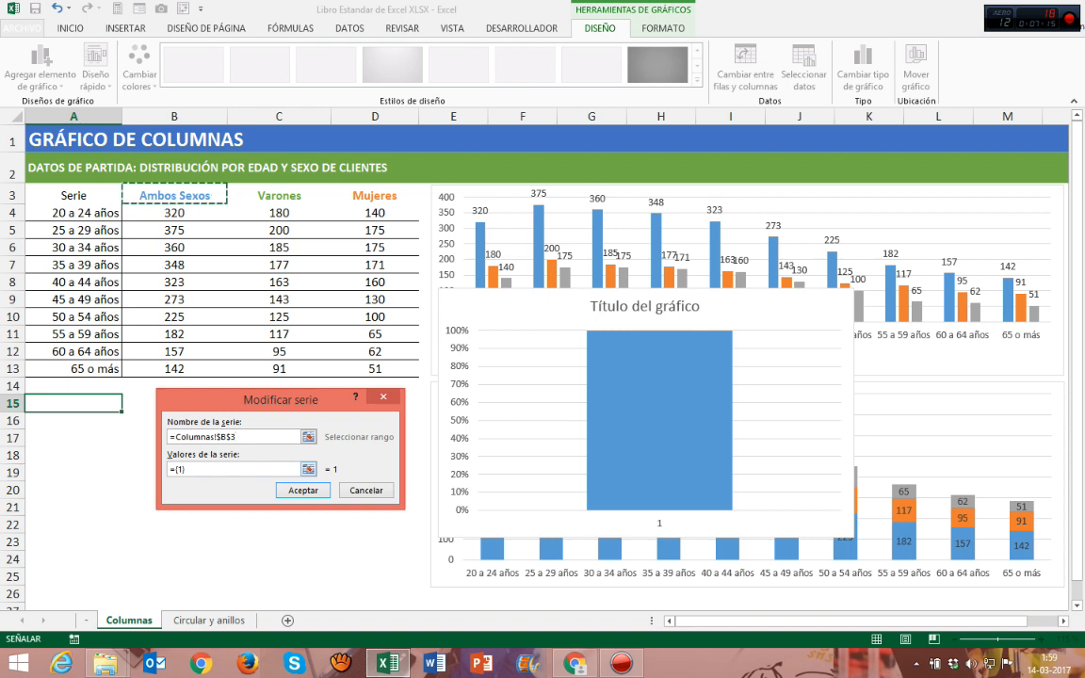
click(308, 469)
drag(174, 213, 188, 369)
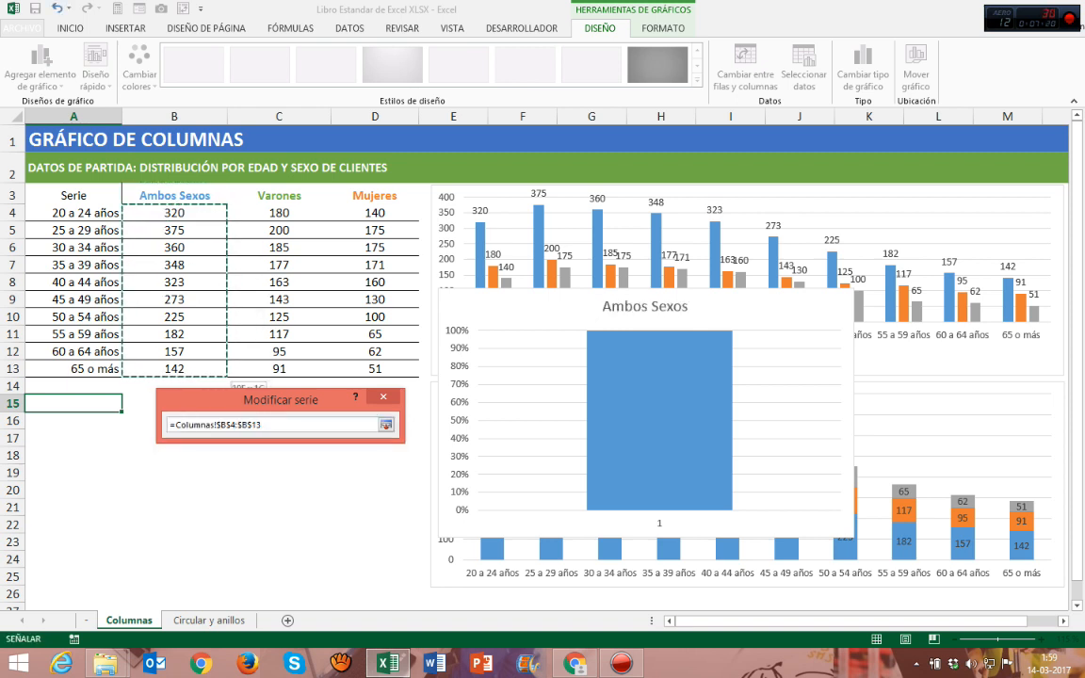
key(Return)
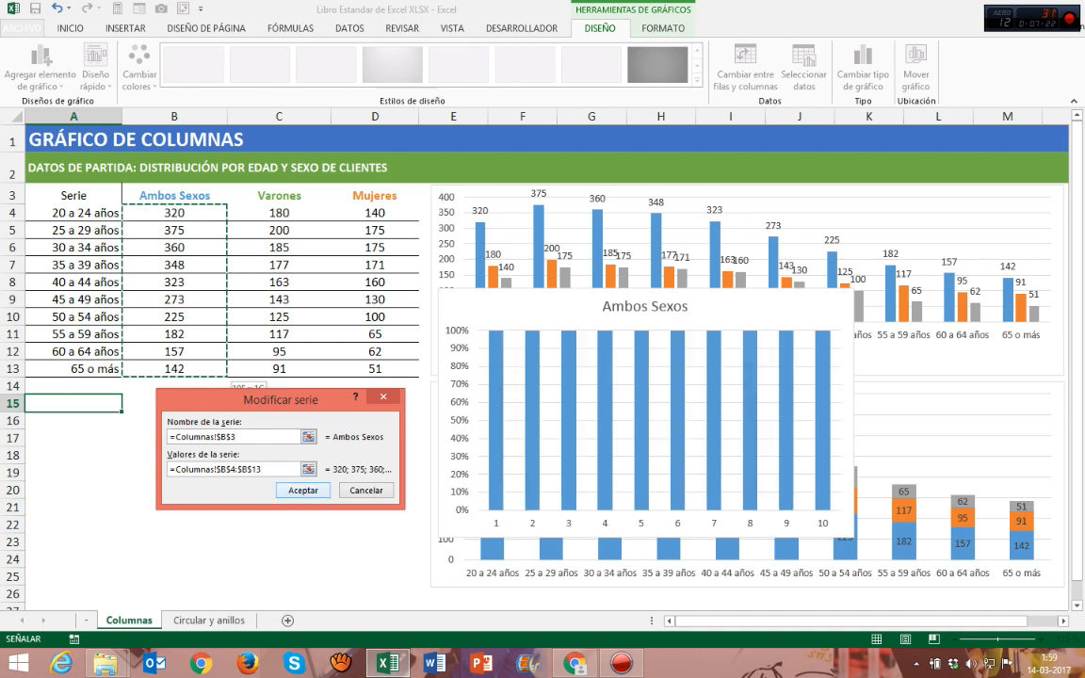
key(Return)
Add a second series to the 100% stacked chart with cell C3 (Varones) as its name and C4:C13 as its values.
click(91, 446)
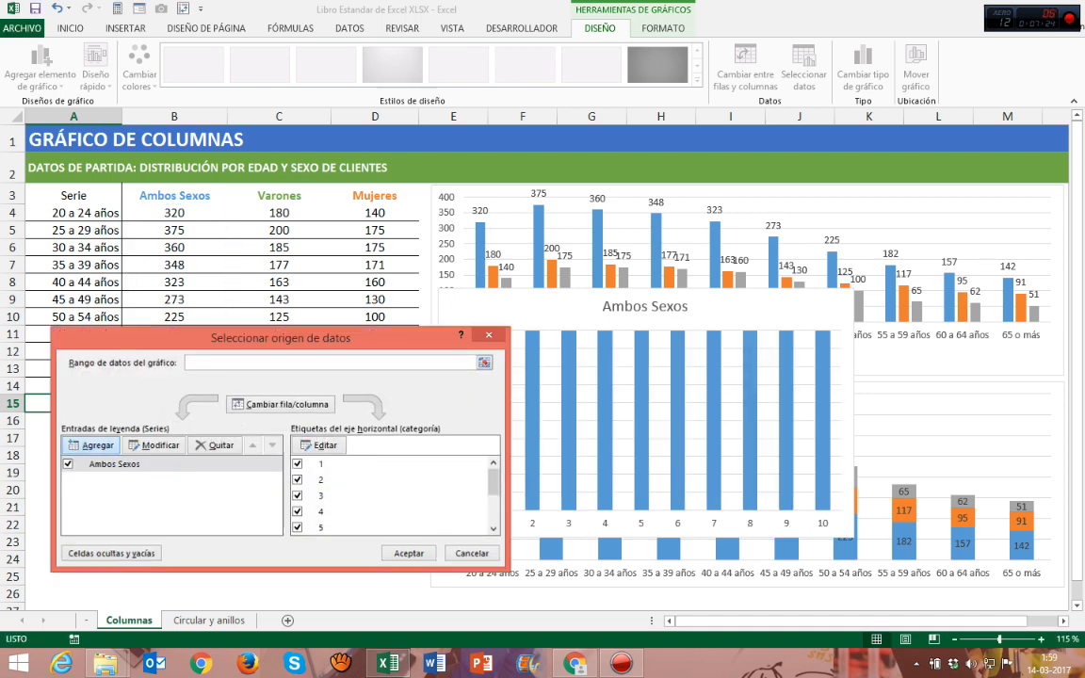
click(309, 437)
click(279, 195)
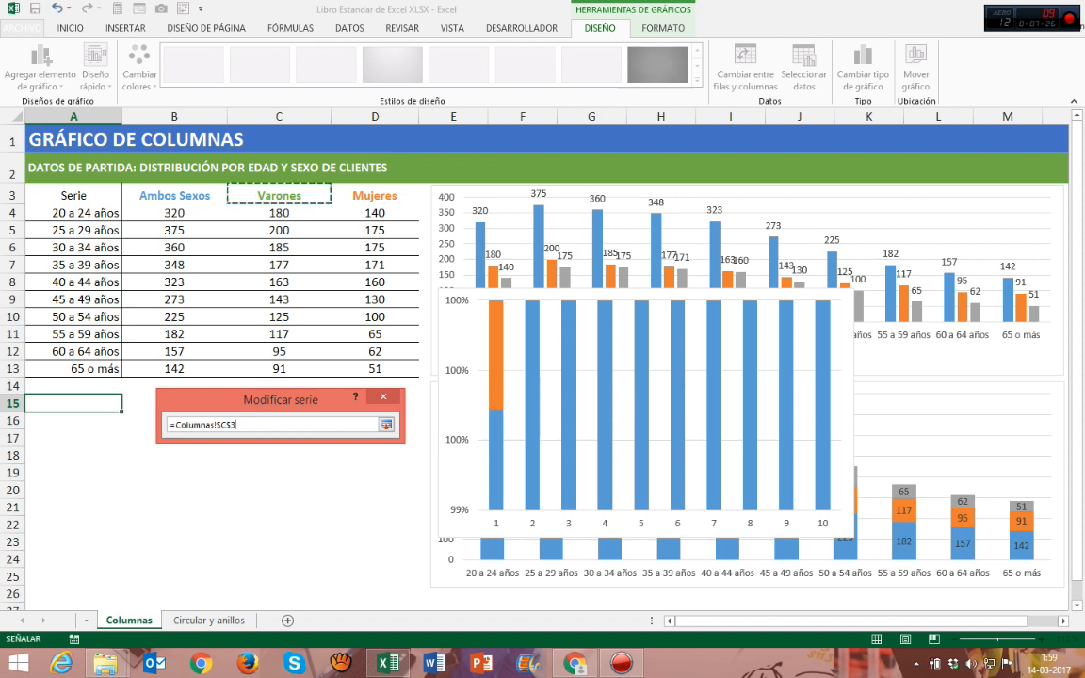
key(Return)
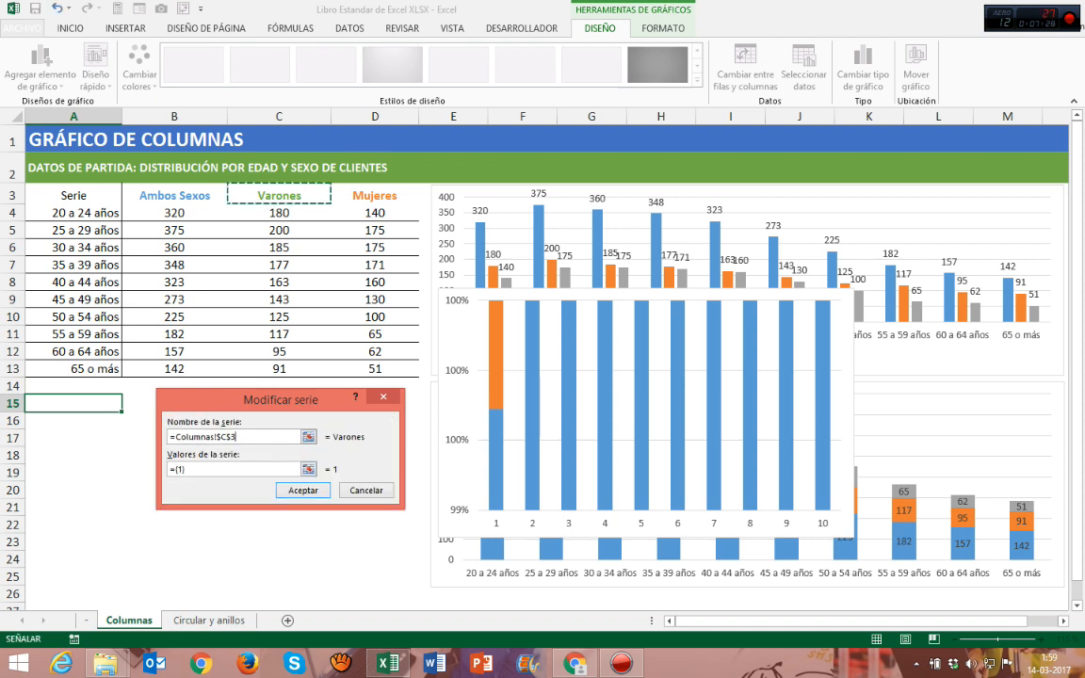
click(309, 469)
drag(279, 213, 279, 369)
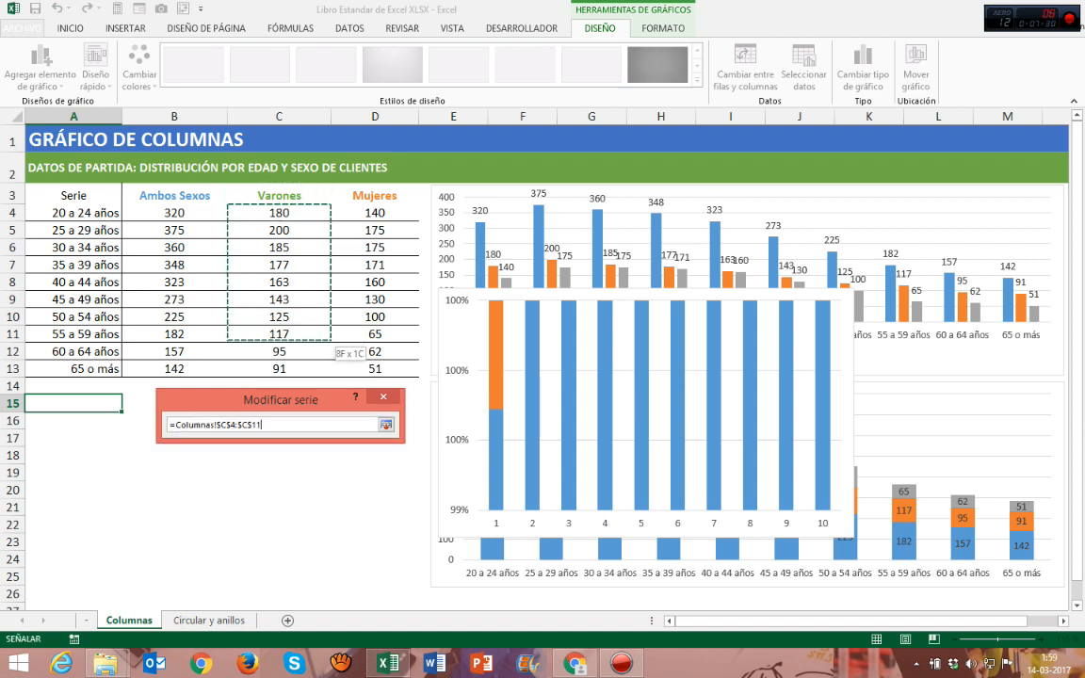
key(Return)
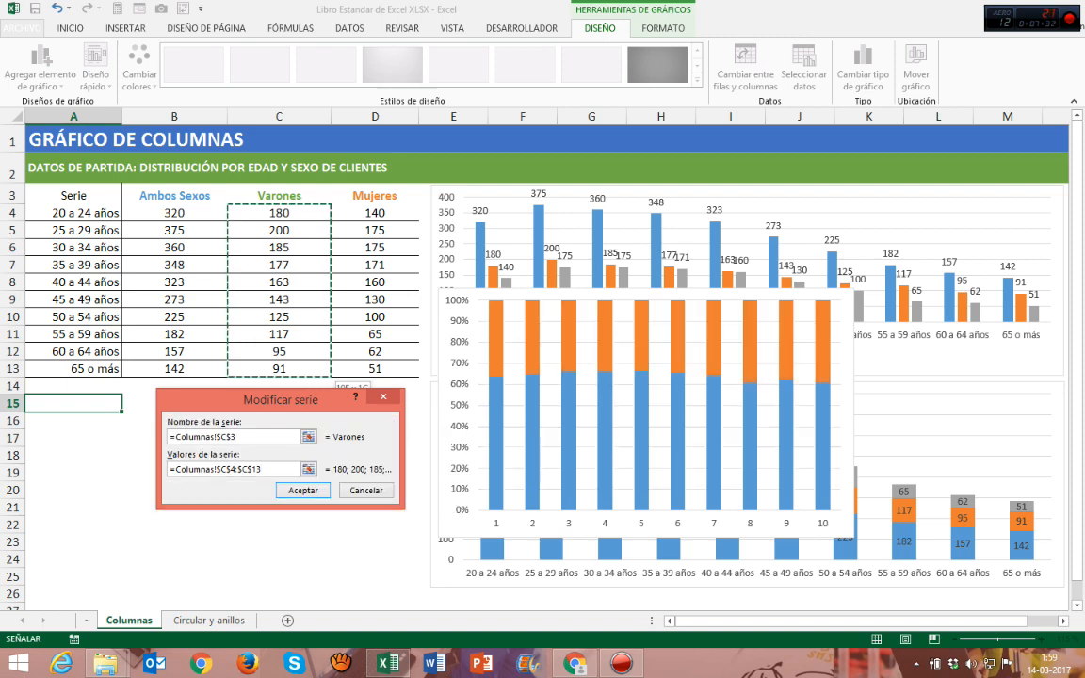
key(Return)
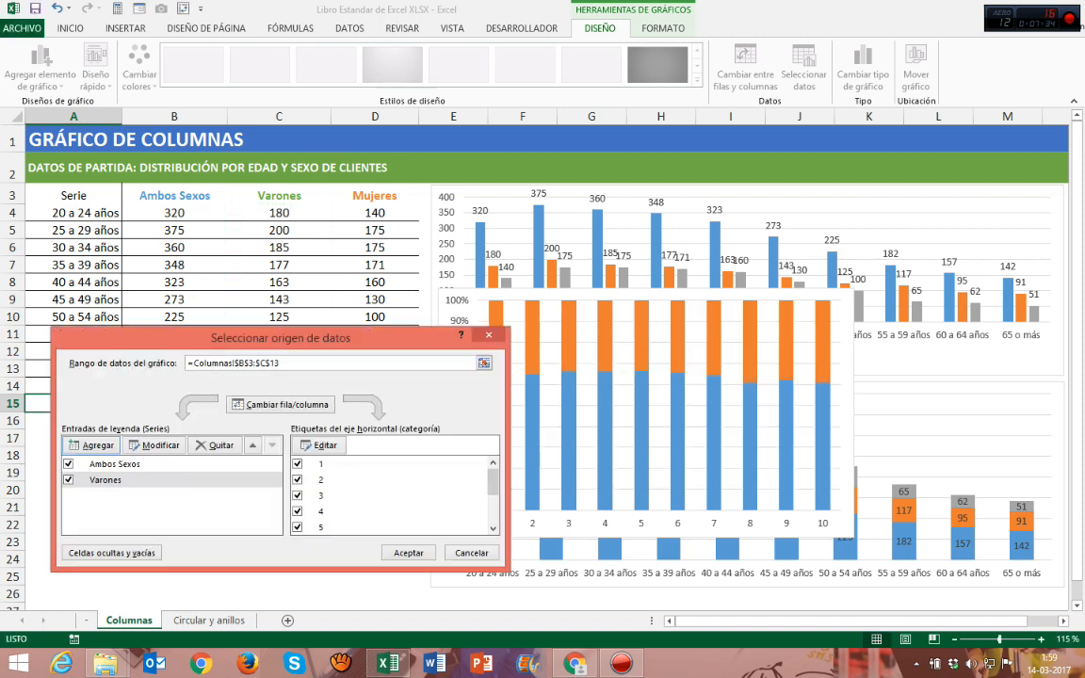
Add a third series to the 100% stacked chart with cell D3 (Mujeres) as its name and D4:D13 as its values.
click(91, 445)
click(308, 435)
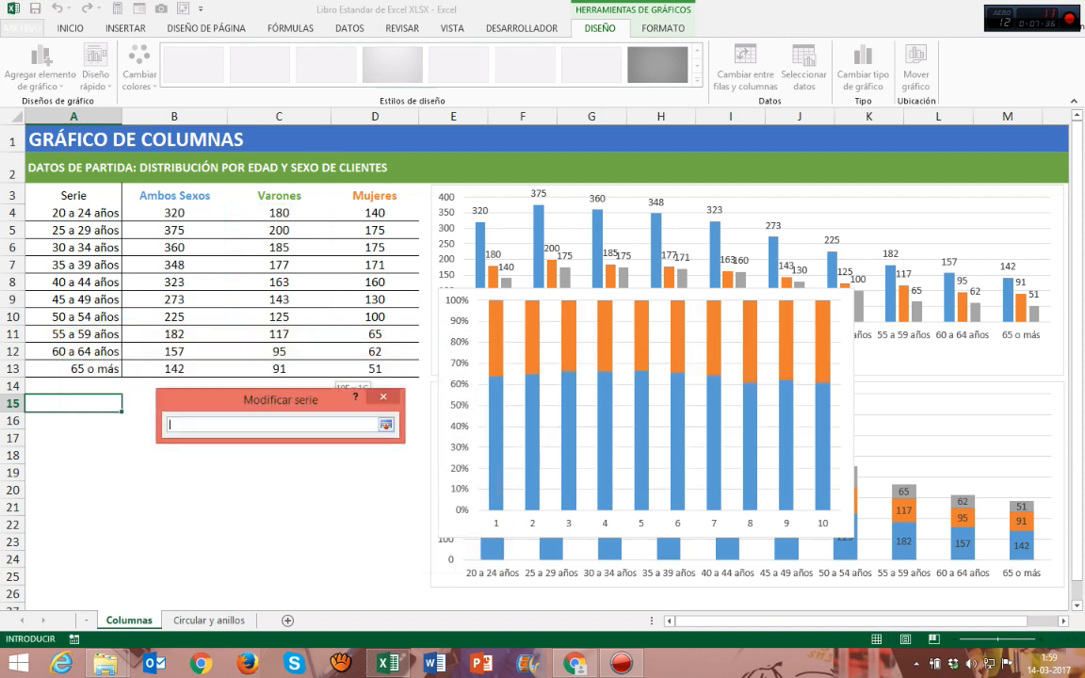
click(375, 195)
key(Return)
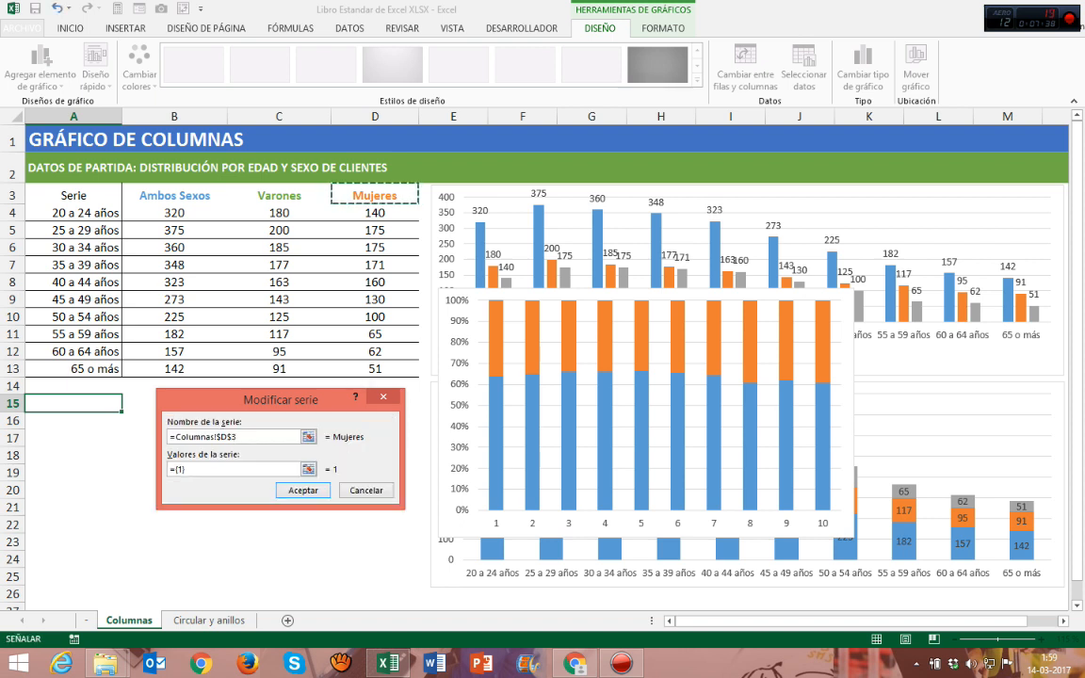
click(308, 468)
drag(375, 213, 421, 367)
key(Return)
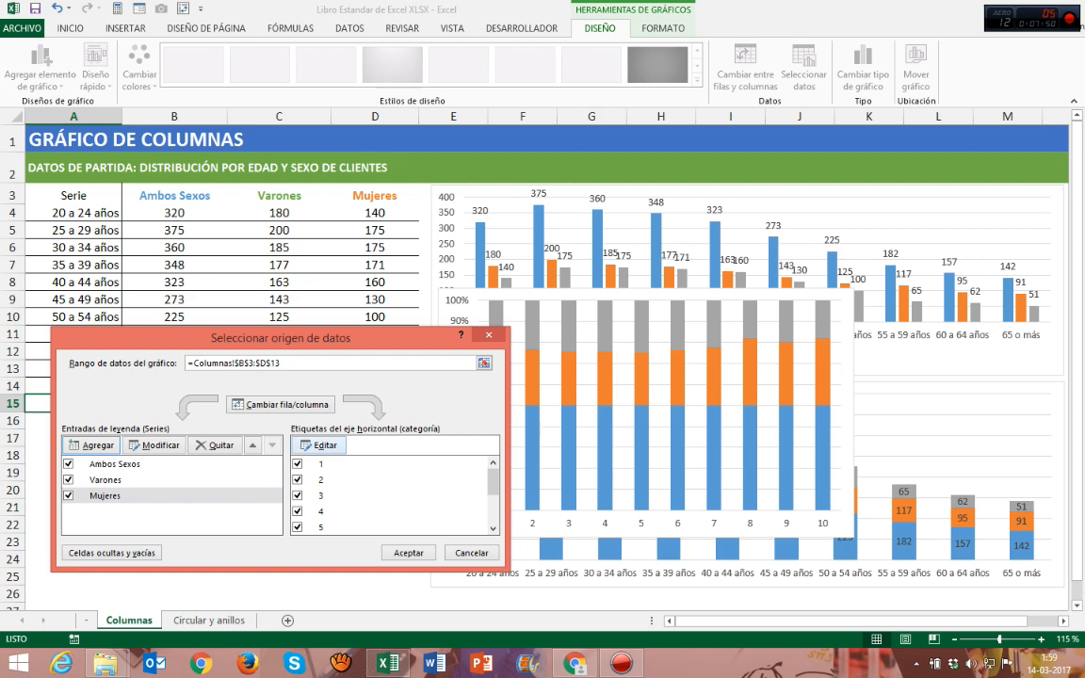
Use the age ranges in A4:A13 as the 100% stacked chart's horizontal axis labels and accept the data source.
click(319, 445)
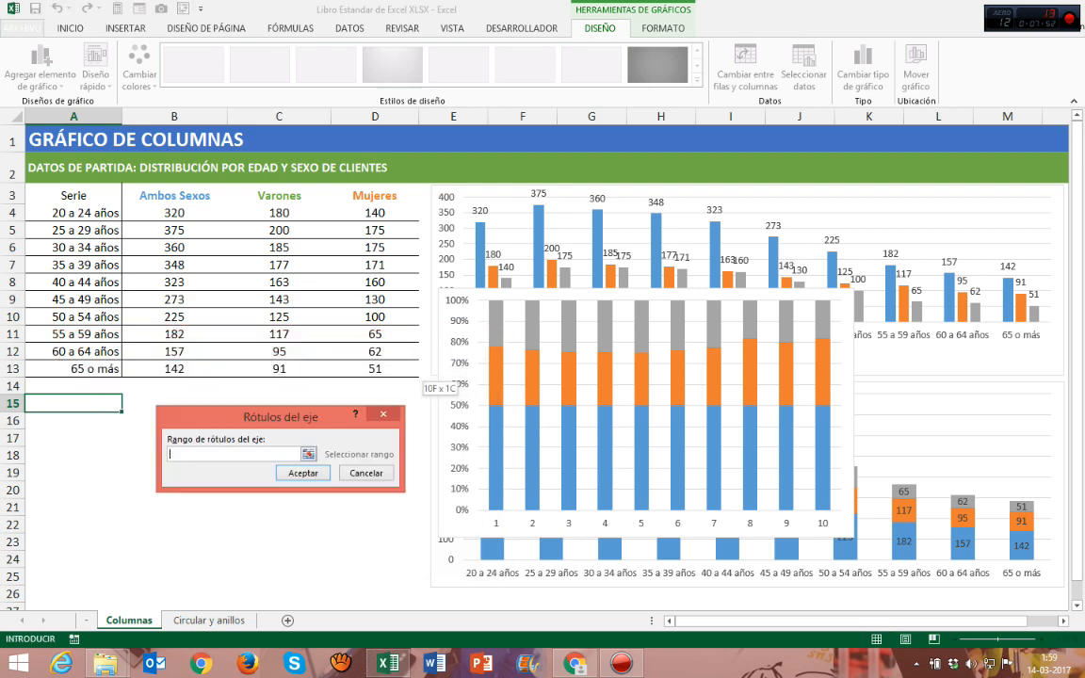
drag(73, 213, 90, 369)
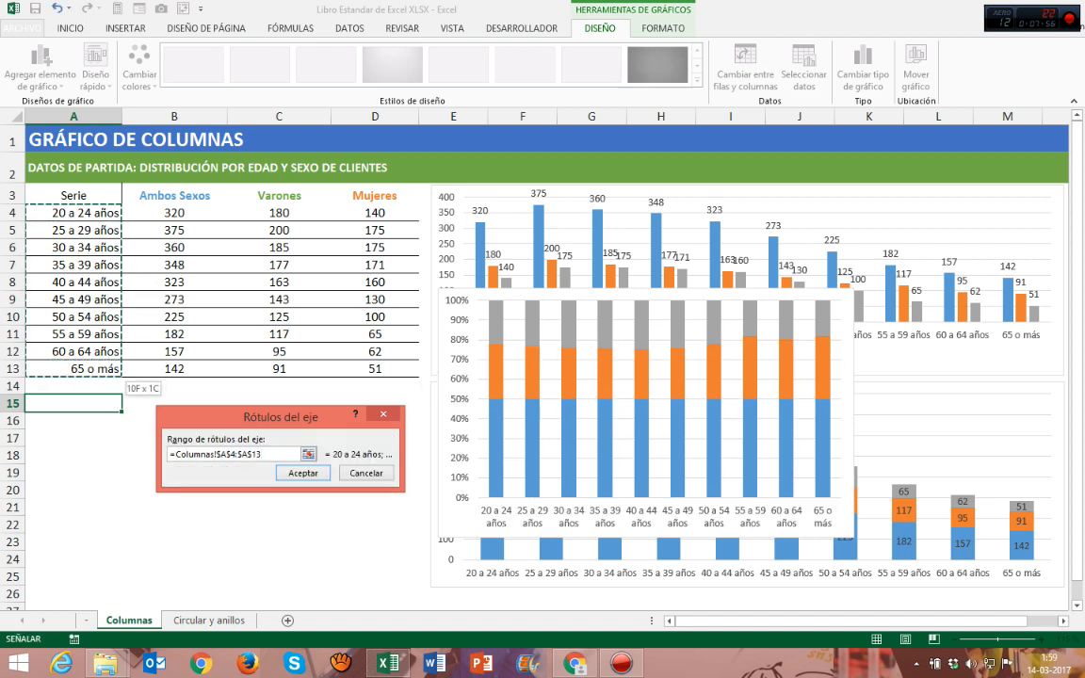
key(Return)
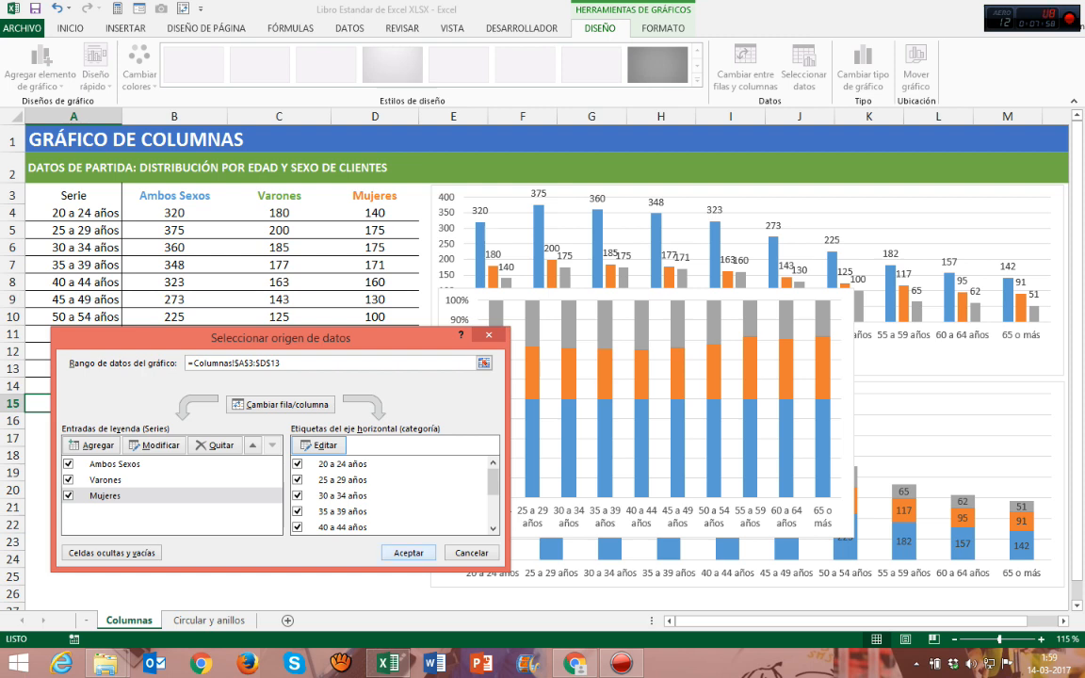
click(408, 553)
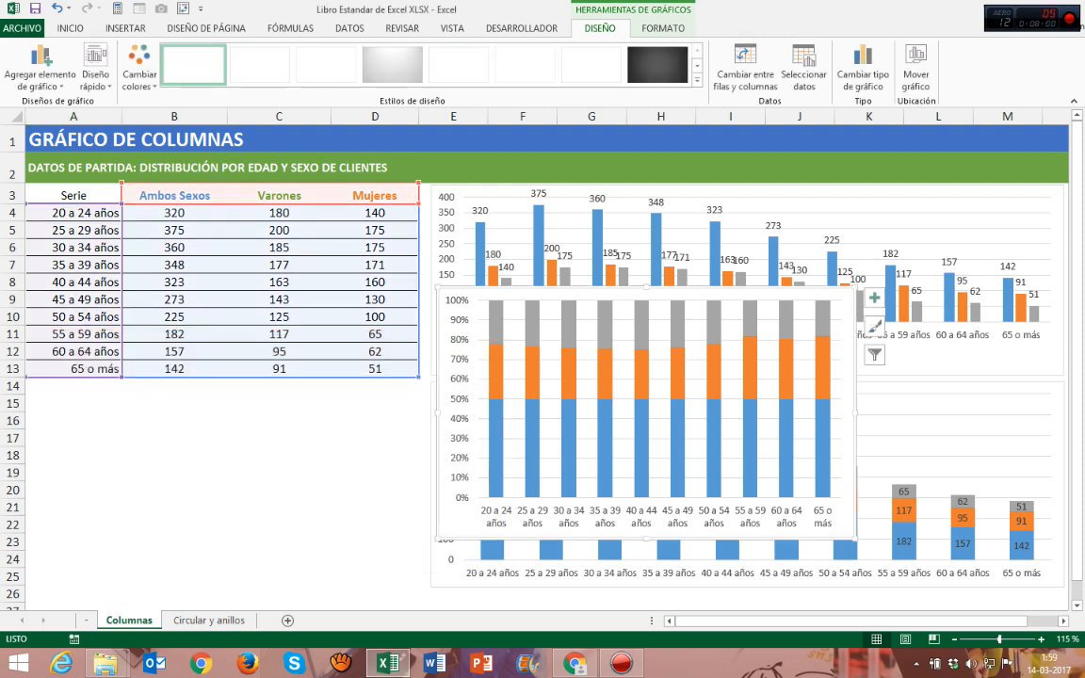
Widen column A and fit the 100% stacked chart directly below the data table, about 14.7 cm wide and 6.2 cm high.
drag(843, 423, 495, 478)
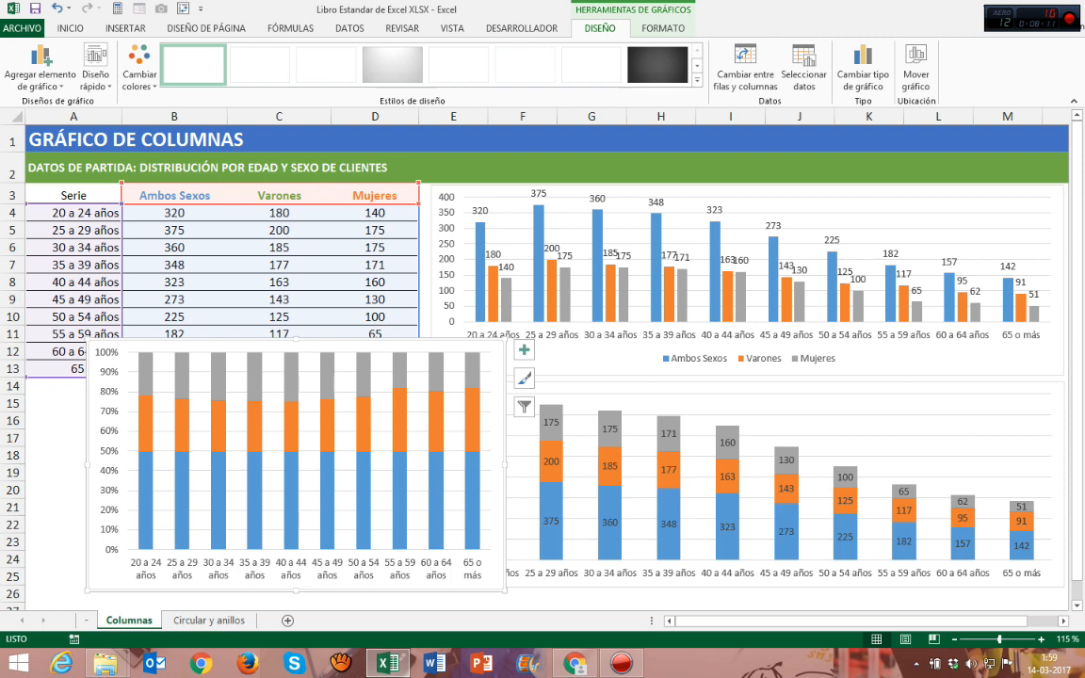
drag(122, 115, 212, 115)
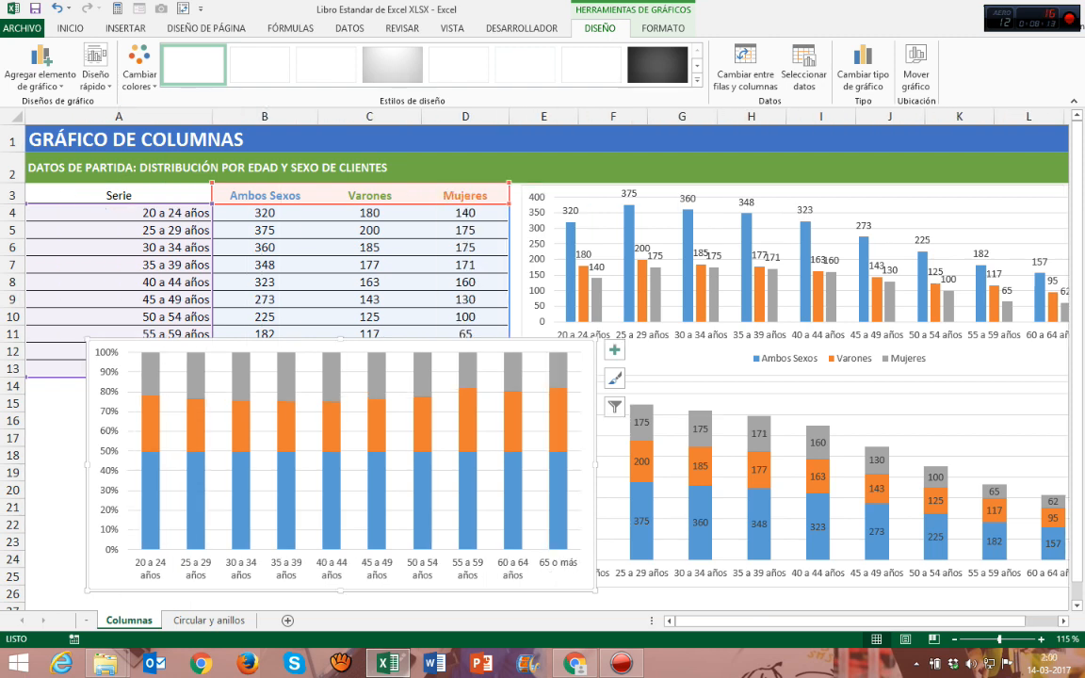
drag(339, 443, 283, 429)
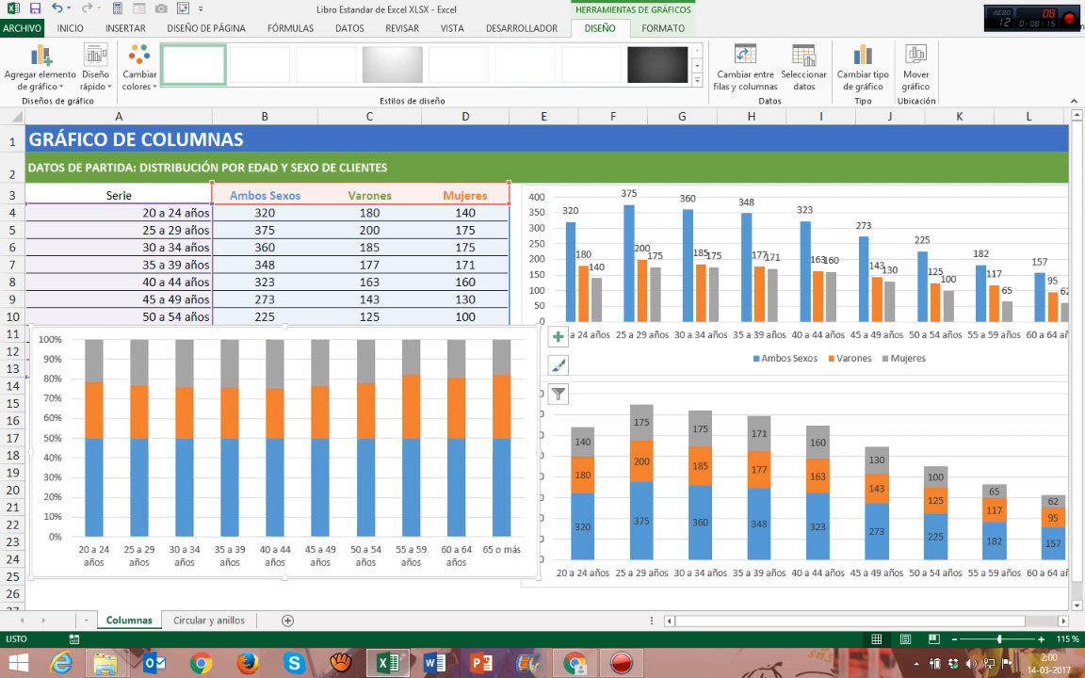
drag(539, 327, 512, 385)
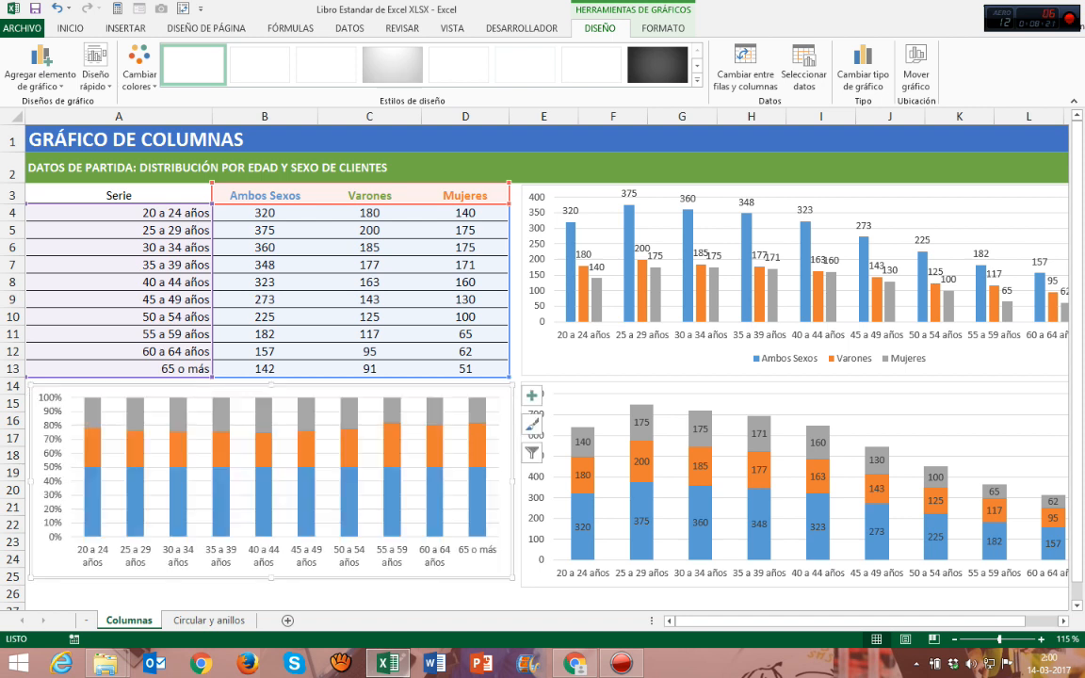
drag(272, 577, 271, 589)
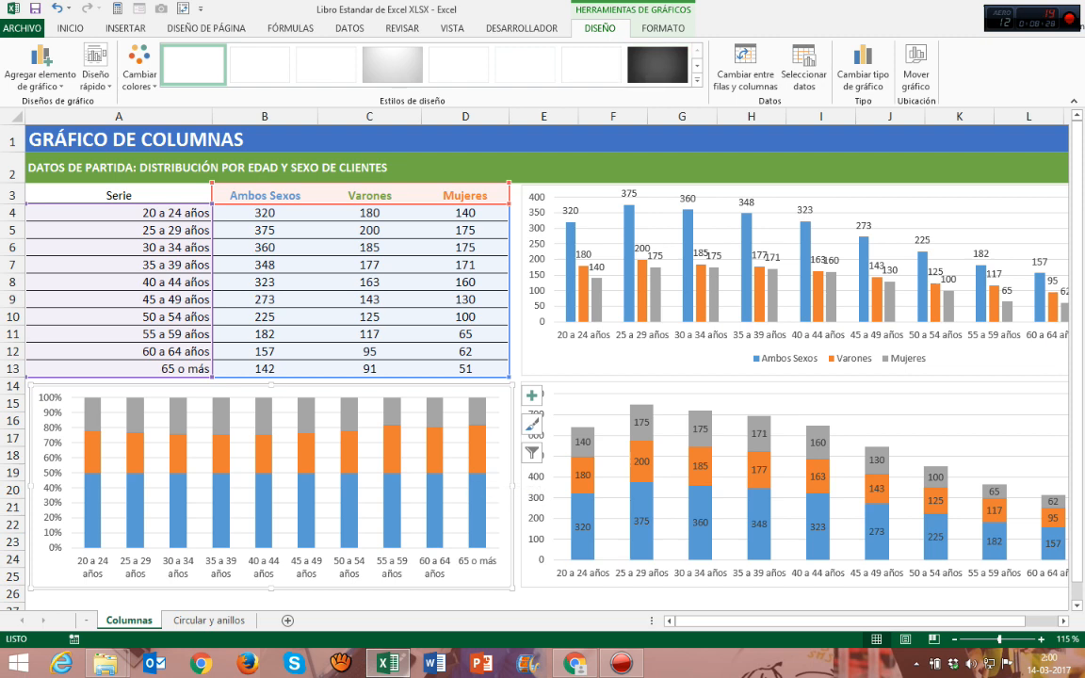
Add centred data labels to all series of the 100% stacked column chart.
click(544, 595)
click(505, 500)
click(40, 66)
mouse_move(57, 121)
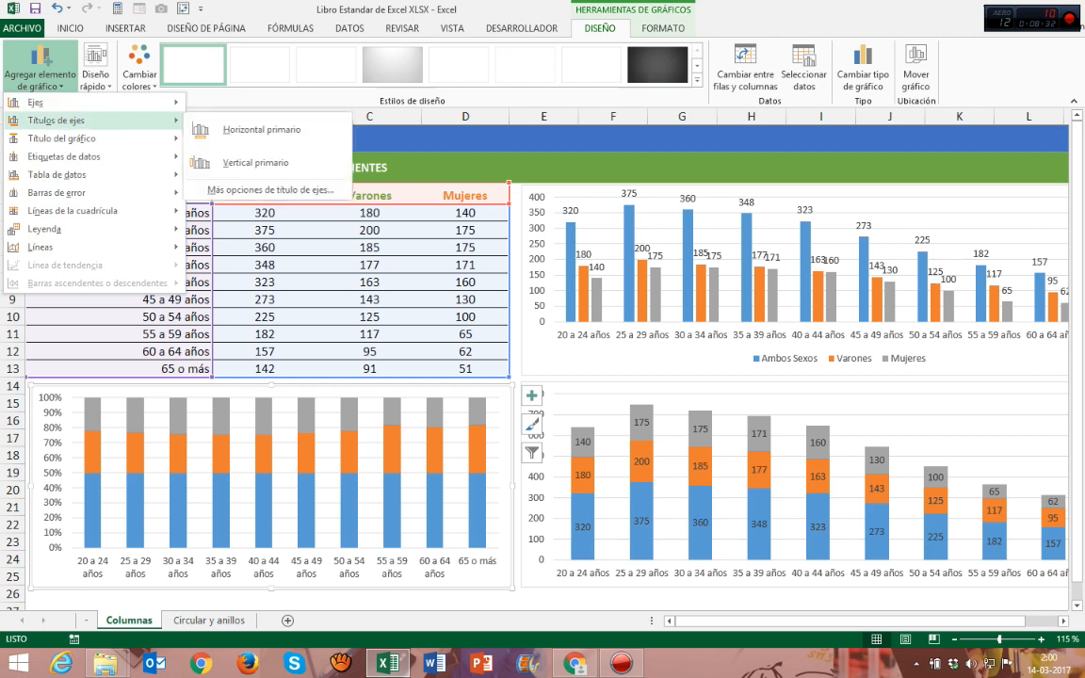
mouse_move(64, 157)
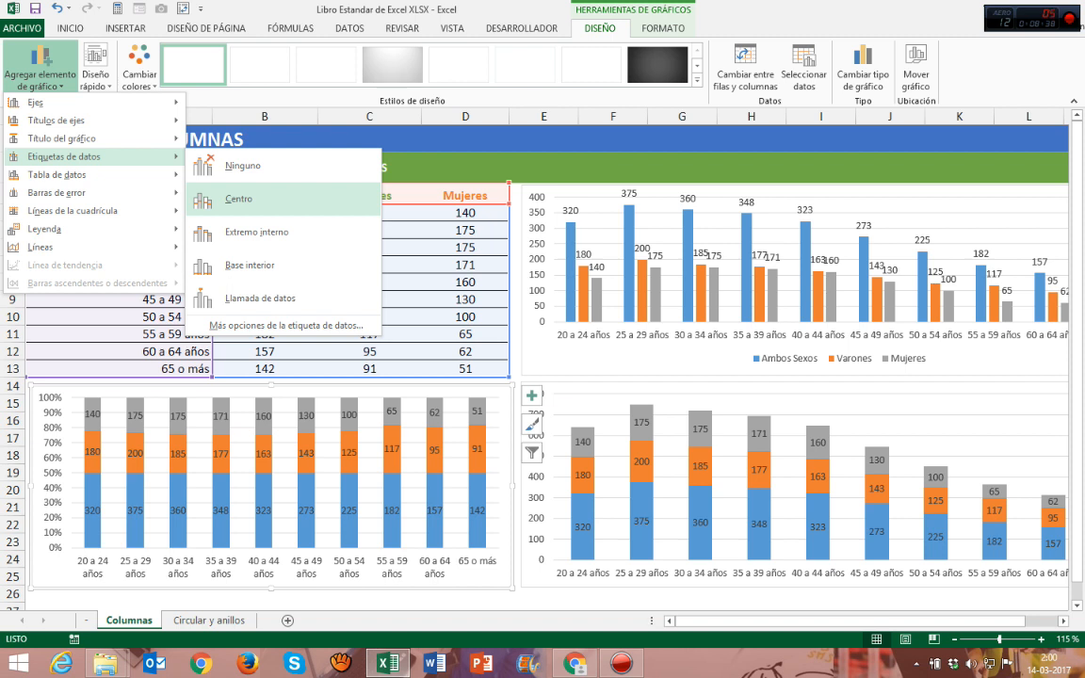
click(239, 199)
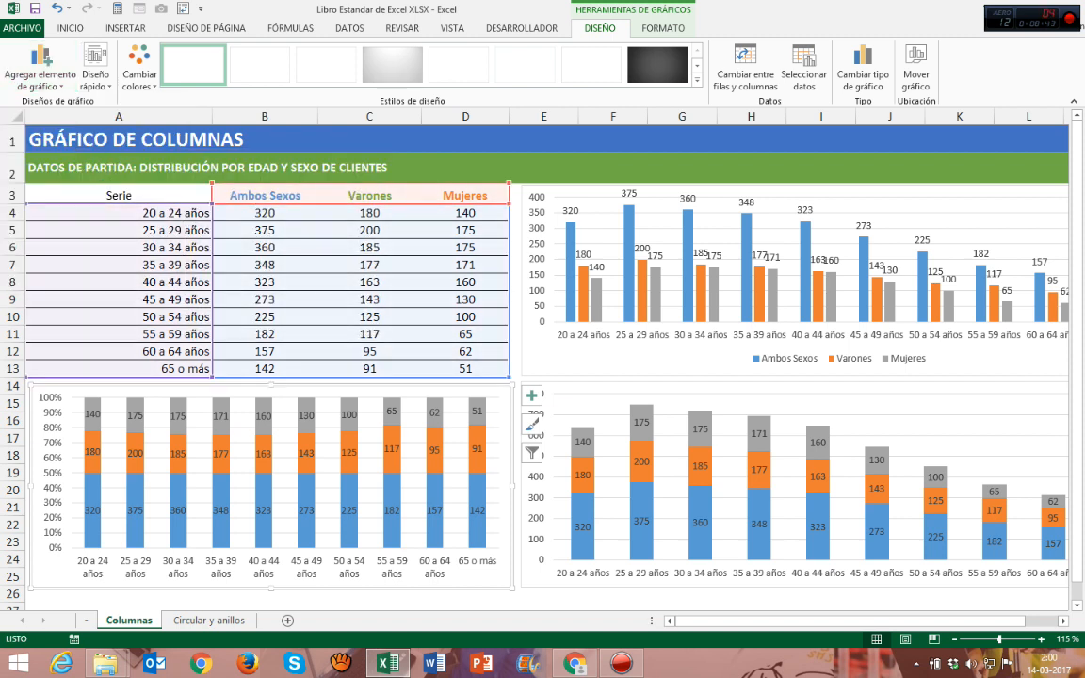
Examine the 100% stacked chart's percentage axis and compare the Varones and Mujeres segments with their data labels.
click(51, 458)
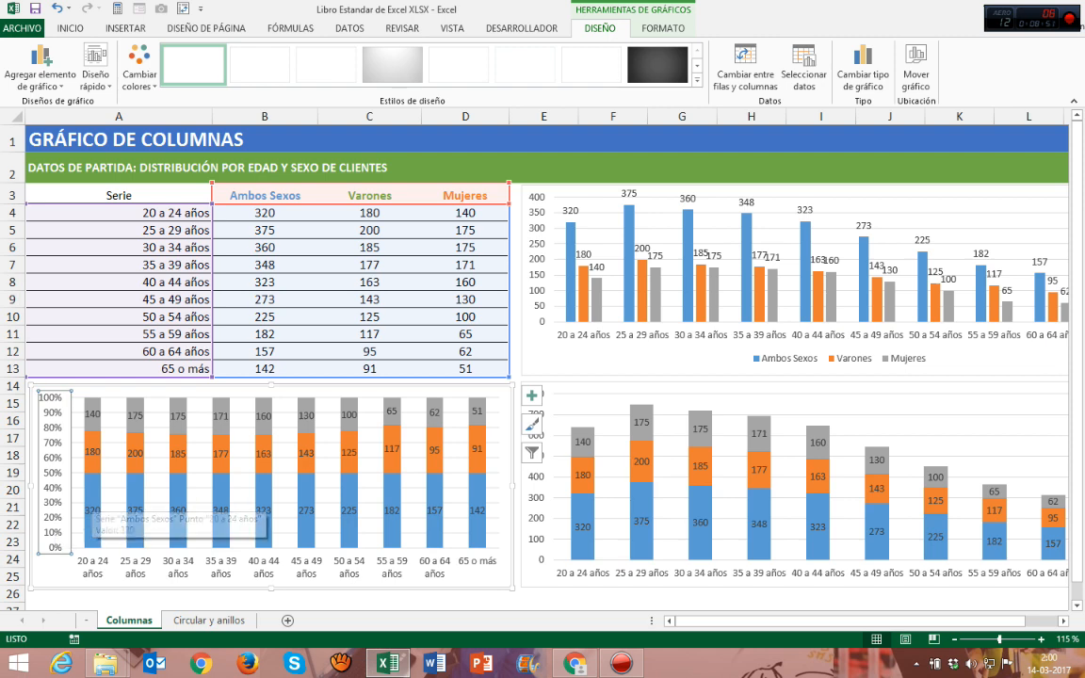
click(92, 452)
click(92, 464)
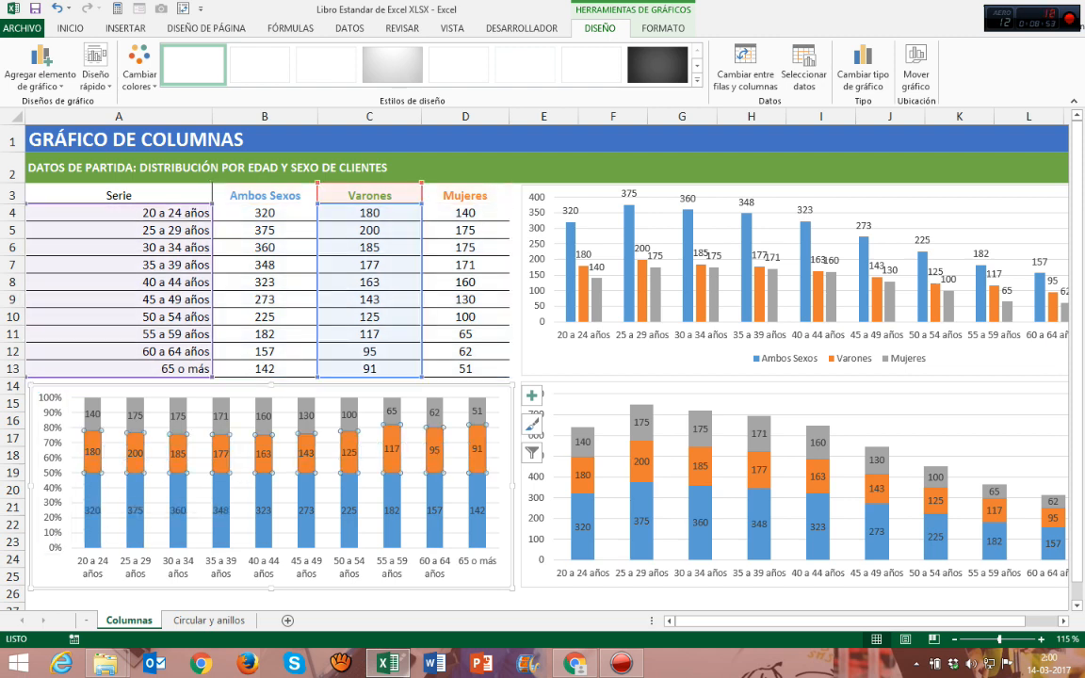
click(91, 425)
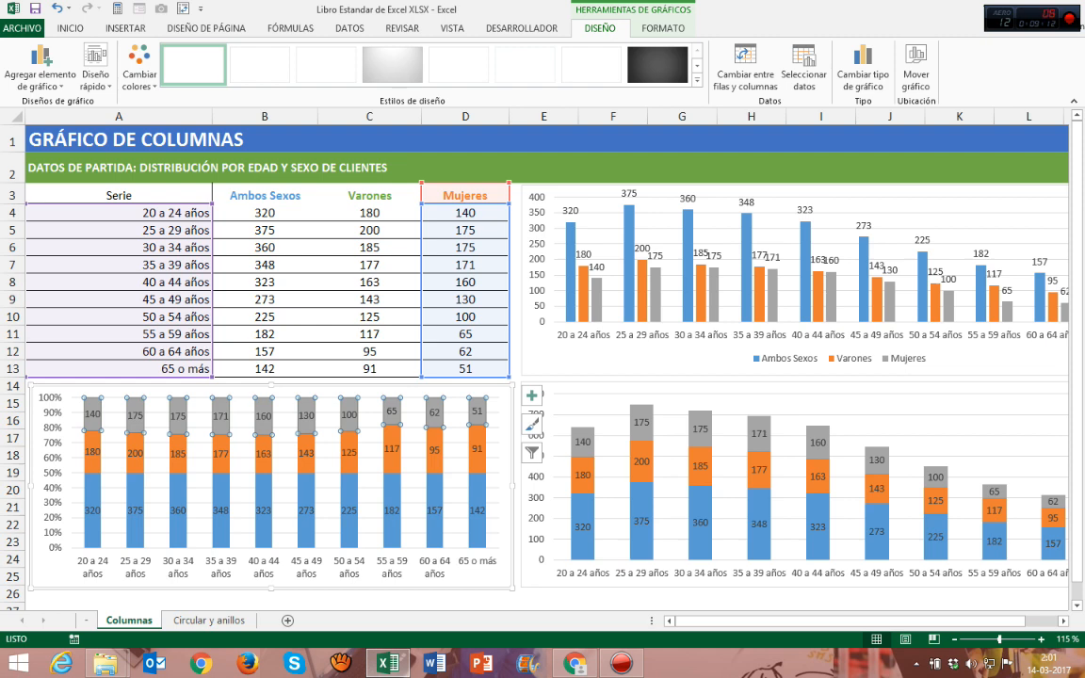
click(466, 596)
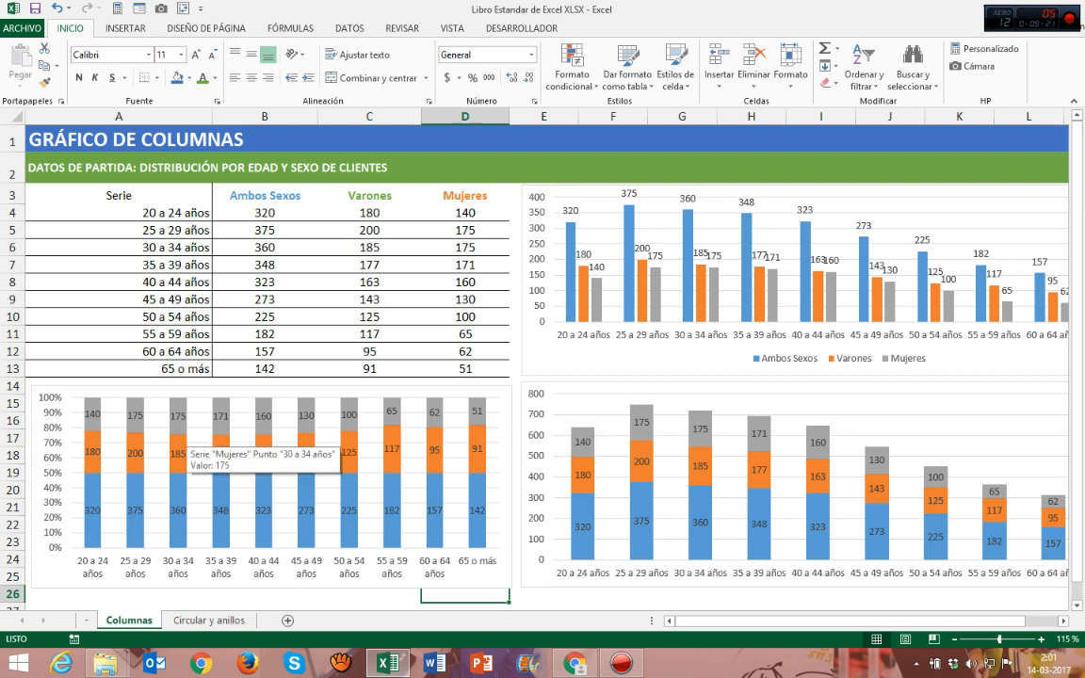
mouse_move(305, 467)
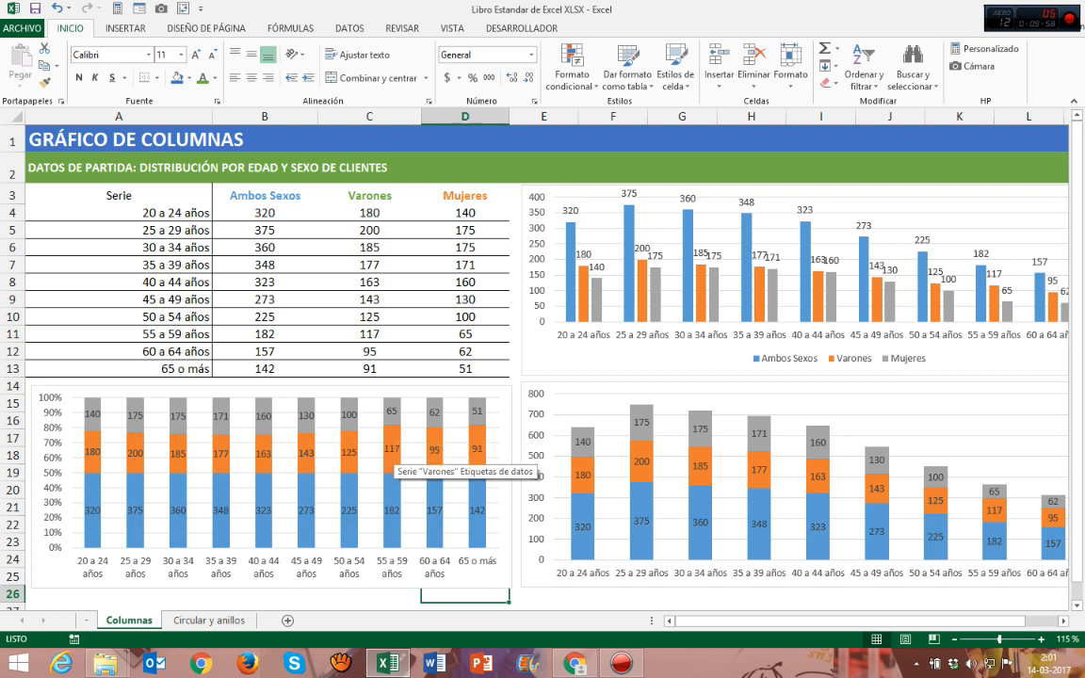
click(392, 453)
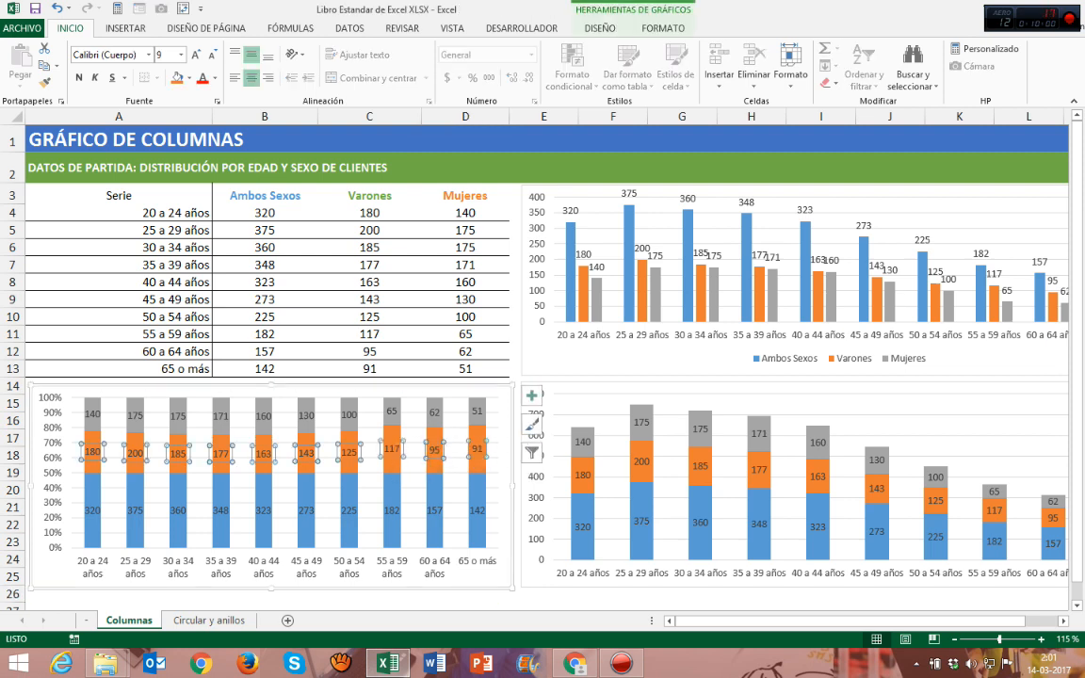
click(392, 420)
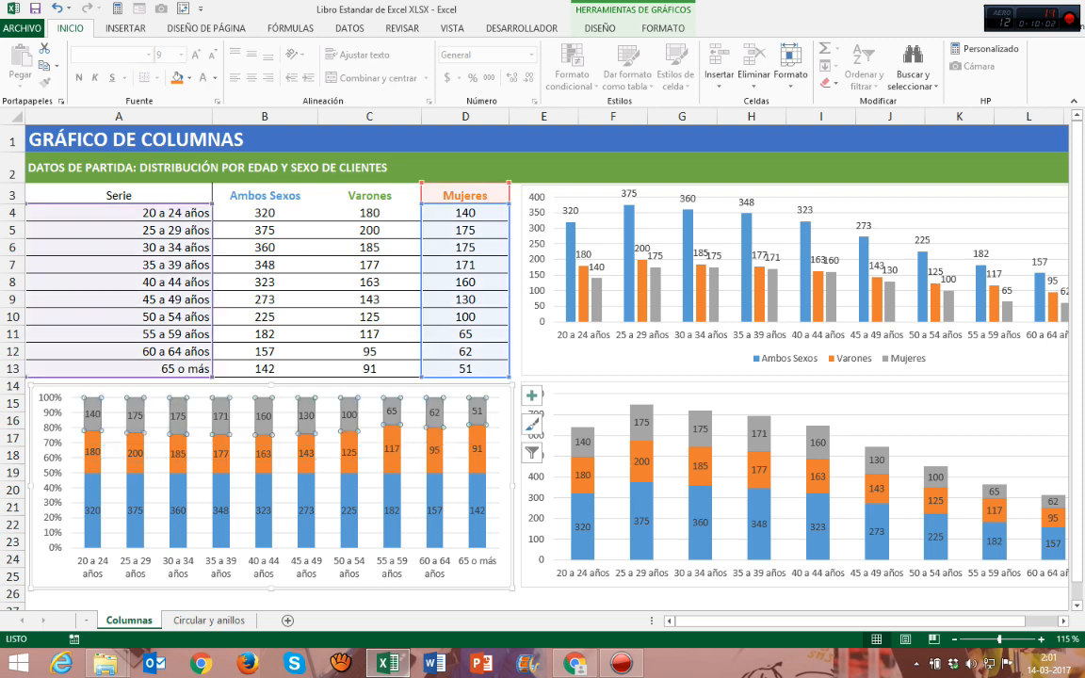
mouse_move(392, 437)
click(466, 596)
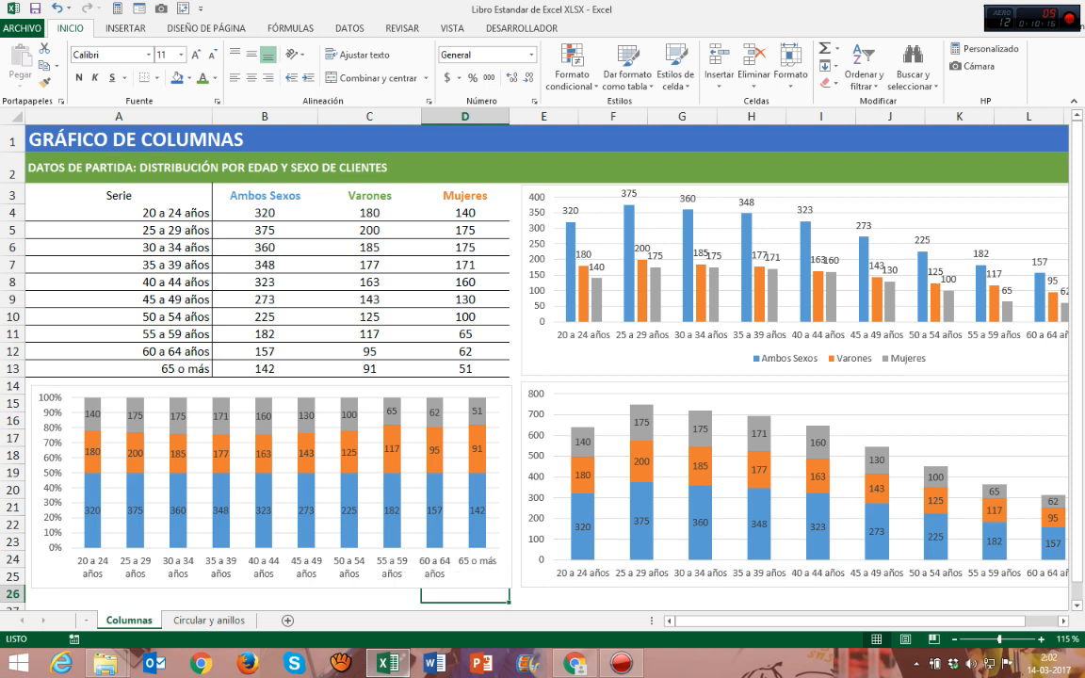
mouse_move(137, 442)
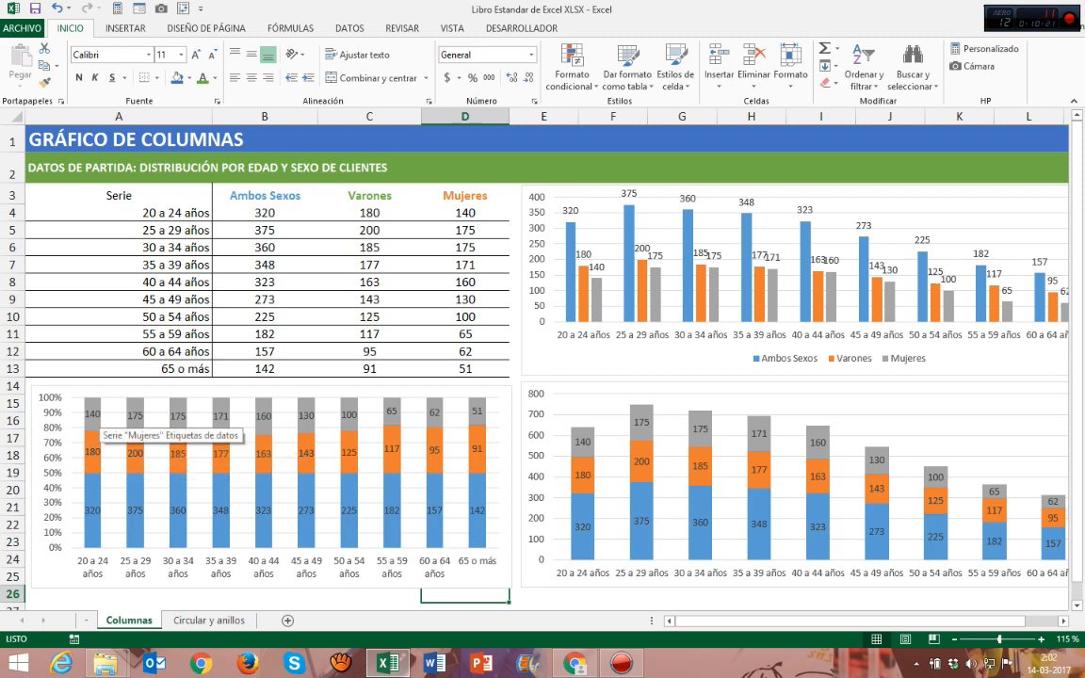
Open the format options for the Mujeres series, switch them to the whole 100% stacked chart's area, and widen the options pane.
click(175, 415)
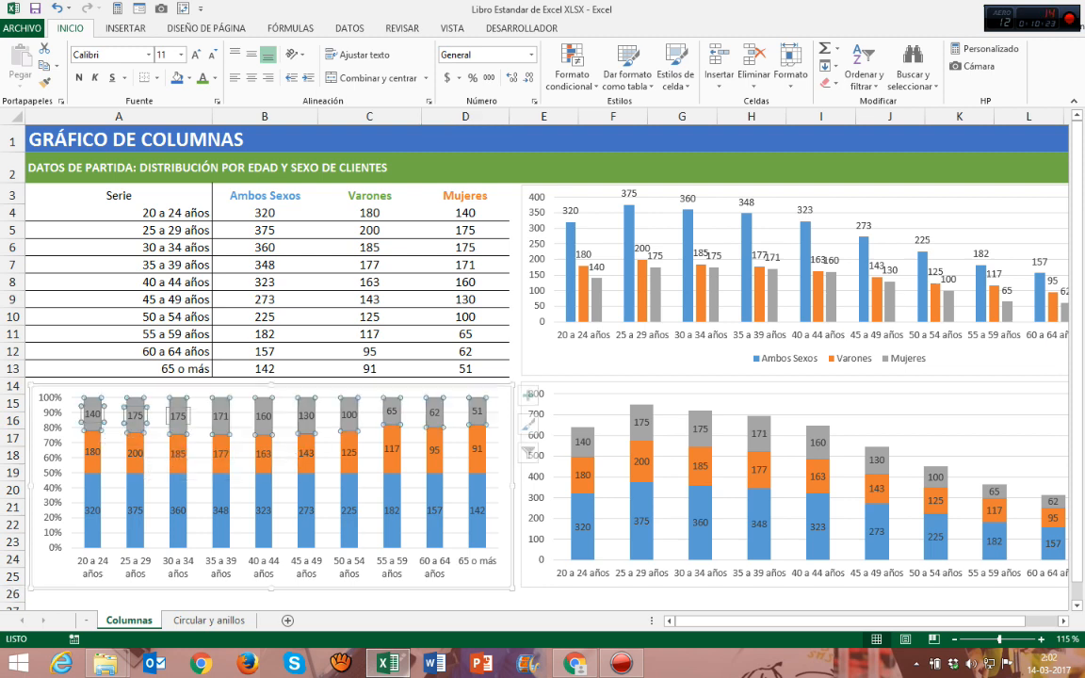
right_click(177, 415)
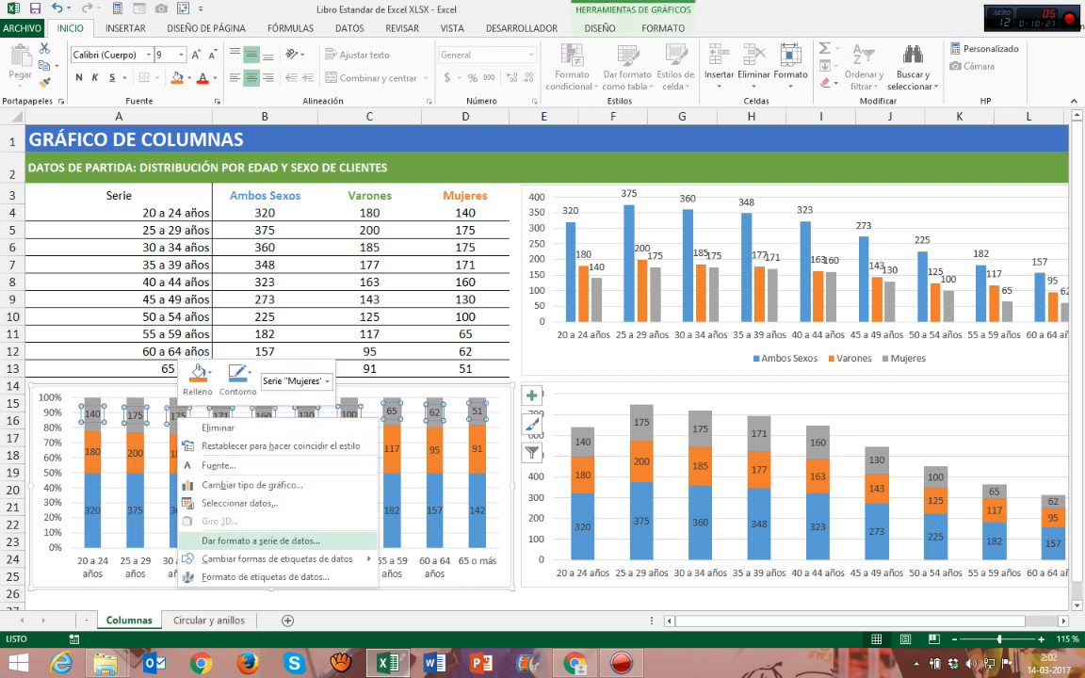
click(261, 540)
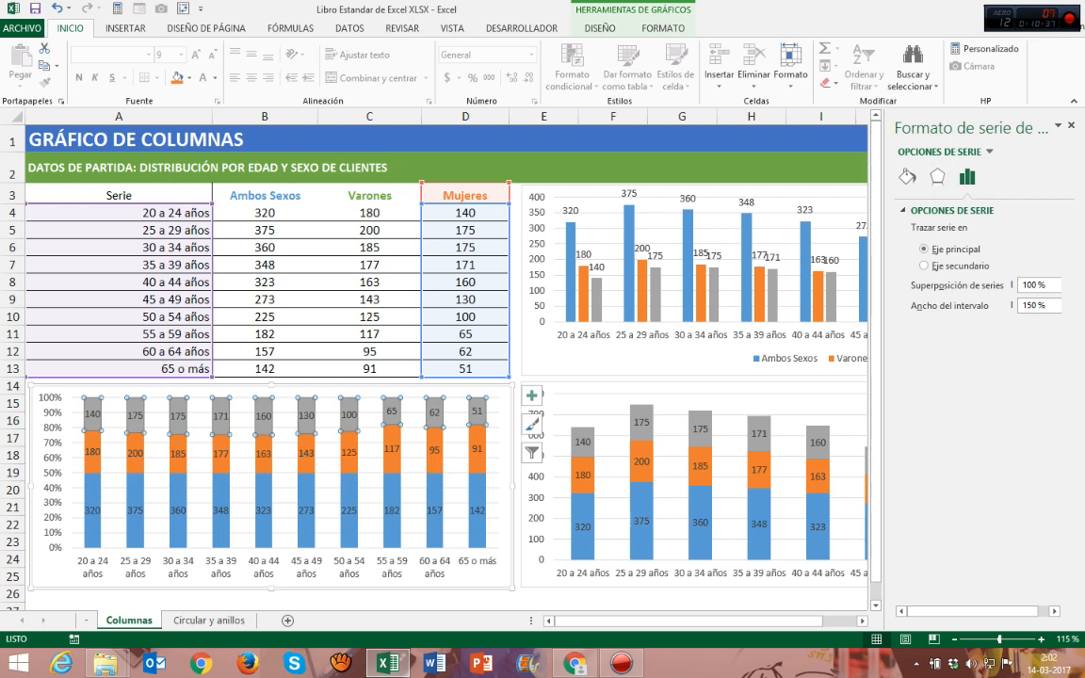
click(503, 392)
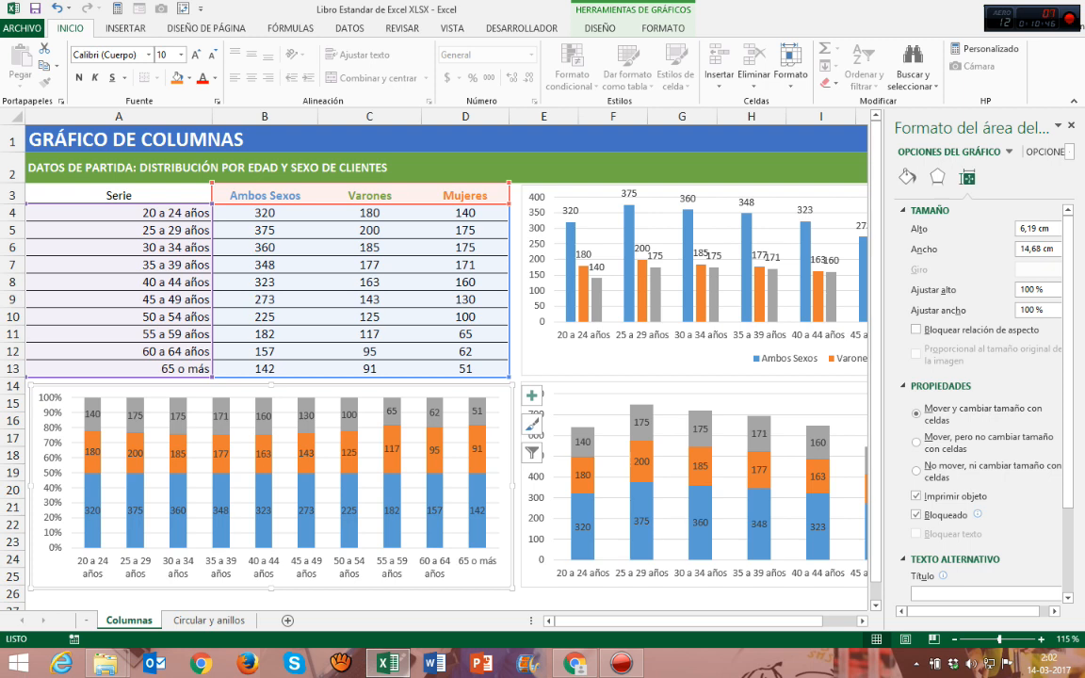
drag(883, 351, 856, 350)
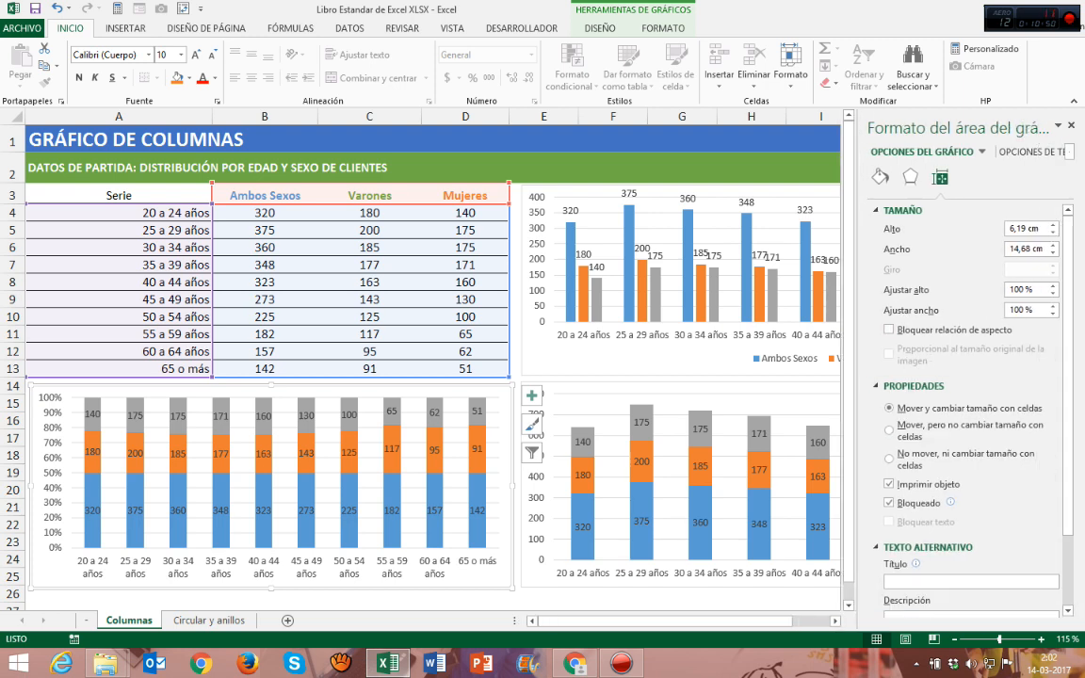
Examine the 100% stacked chart area's size and property settings and its shadow, glow, soft edges and 3D format options.
scroll(970, 377, down, 1)
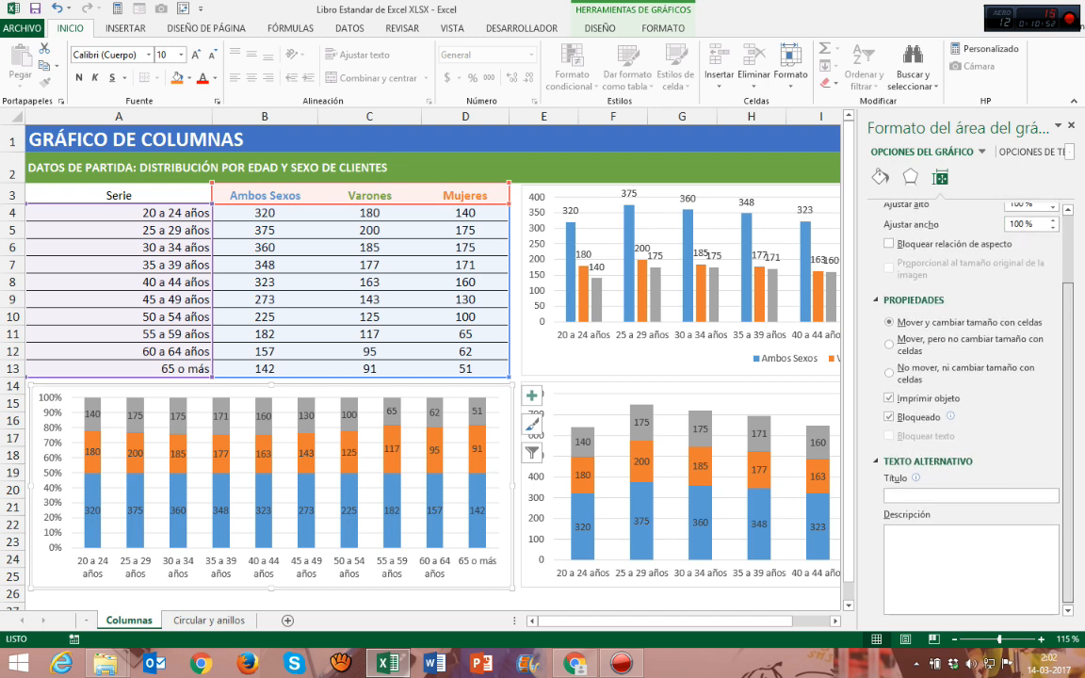
scroll(971, 376, up, 1)
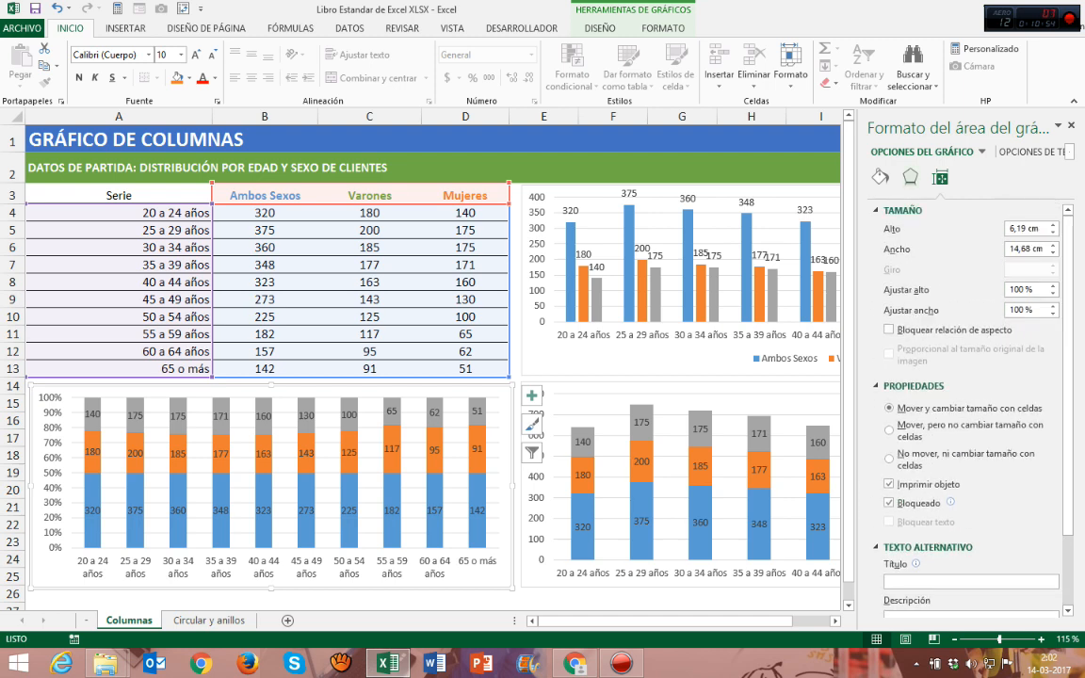
click(911, 176)
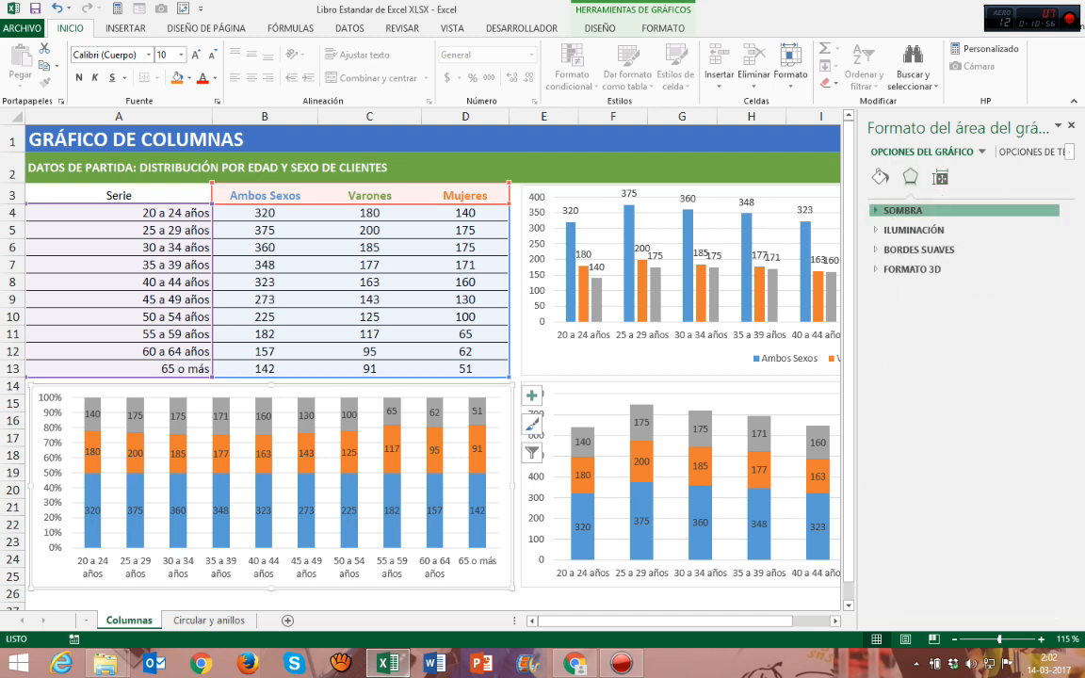
click(903, 210)
click(902, 210)
click(903, 230)
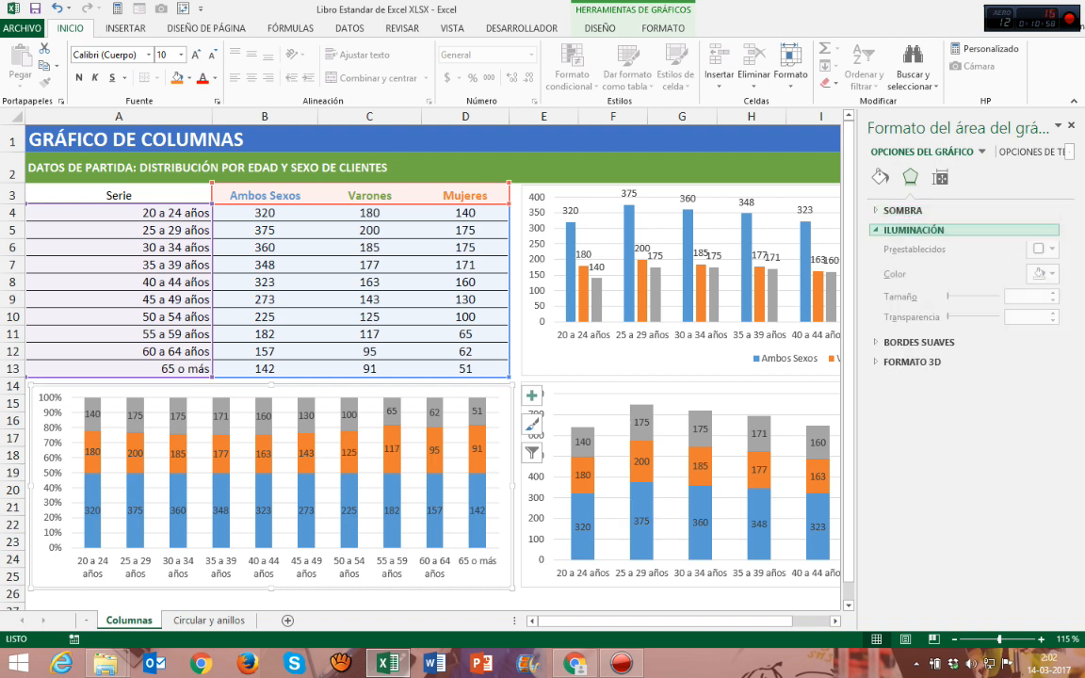
click(903, 229)
click(905, 249)
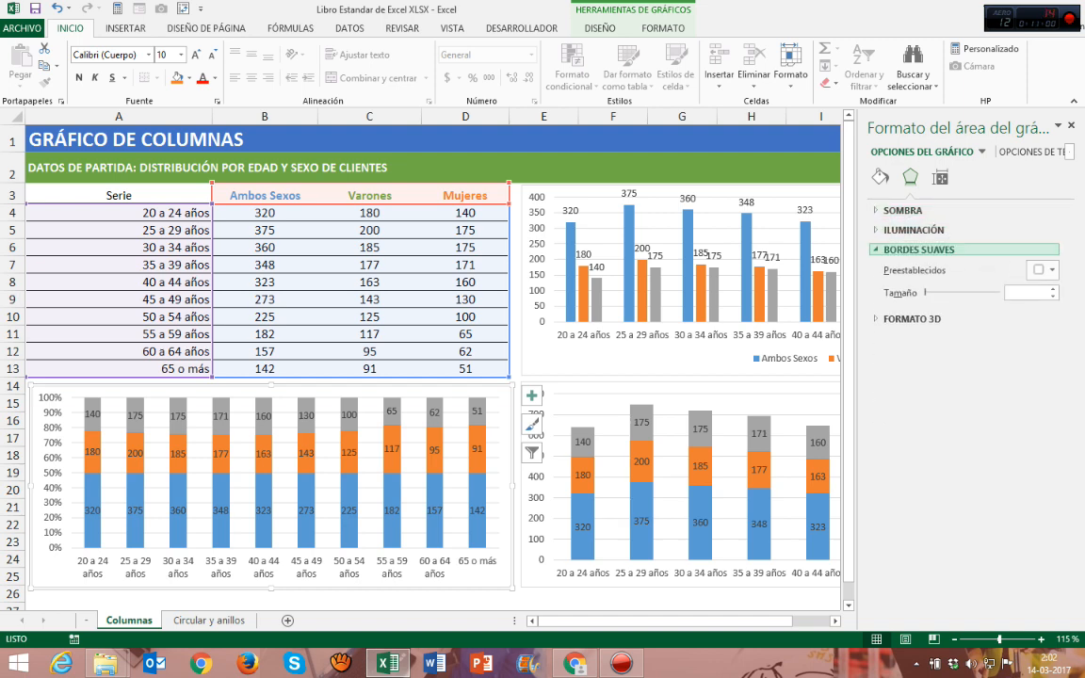
click(905, 250)
click(912, 269)
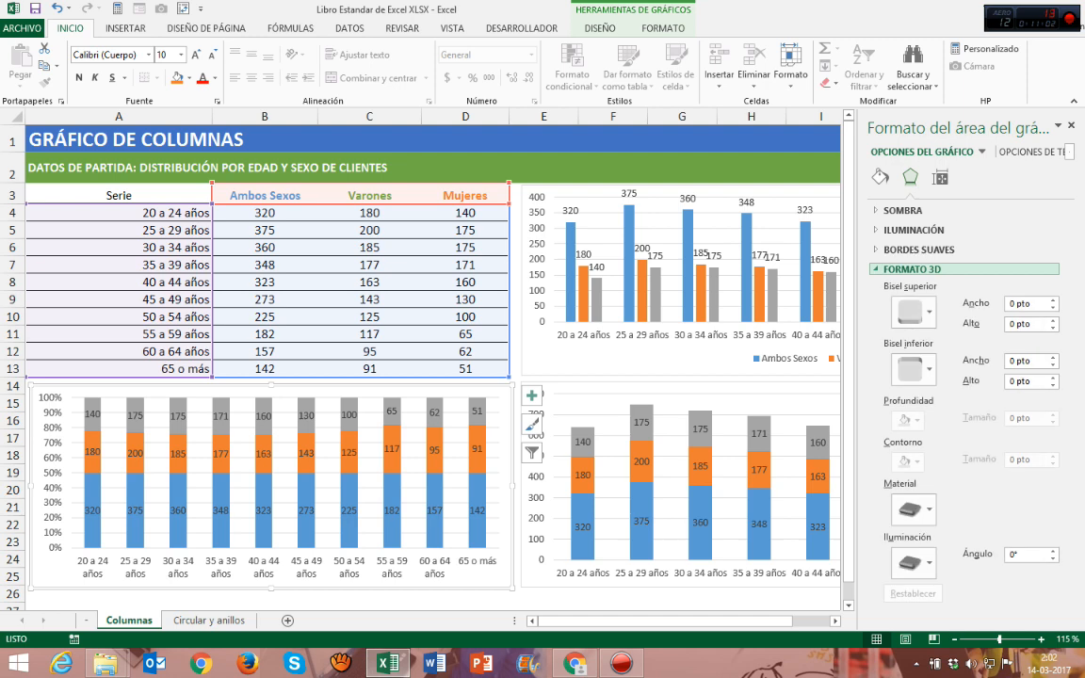
click(912, 269)
Review the chart area's fill and border options and collapse both sections.
click(880, 176)
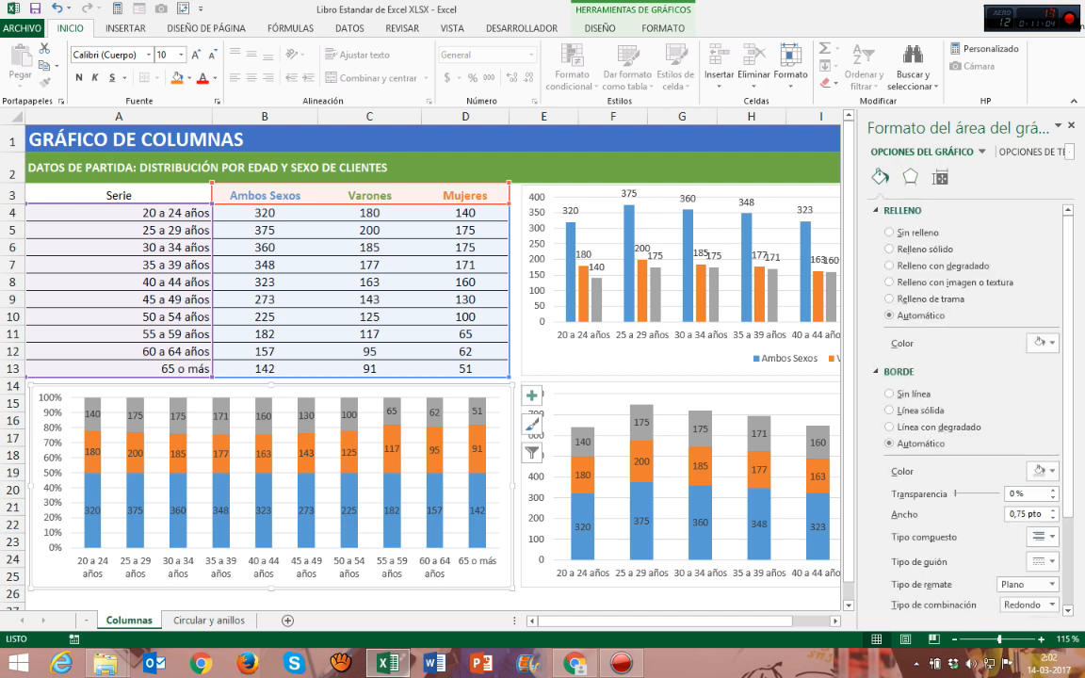
click(902, 210)
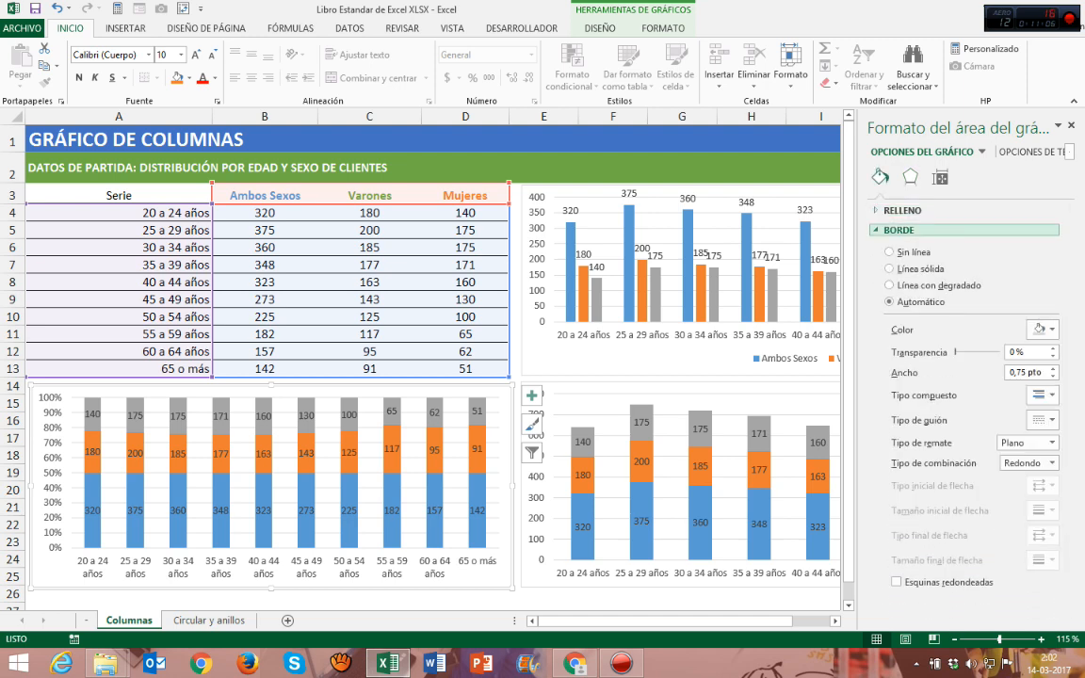
click(899, 230)
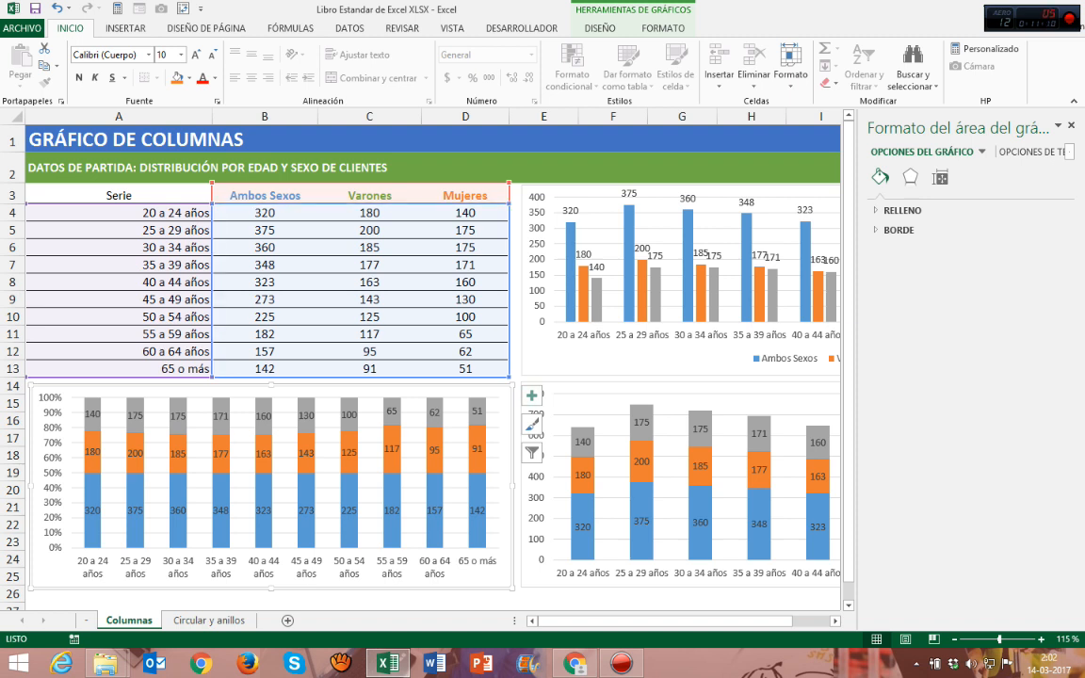
Browse the chart styles and colour palettes for the 100% stacked chart, keeping the first multicolour palette.
click(600, 29)
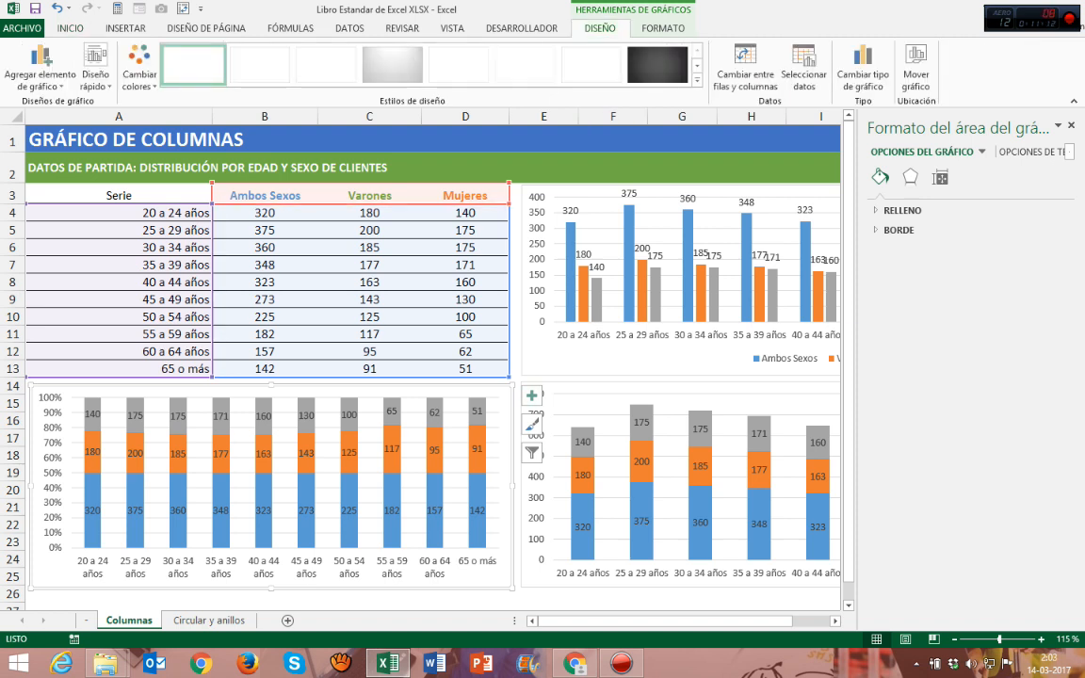
click(698, 81)
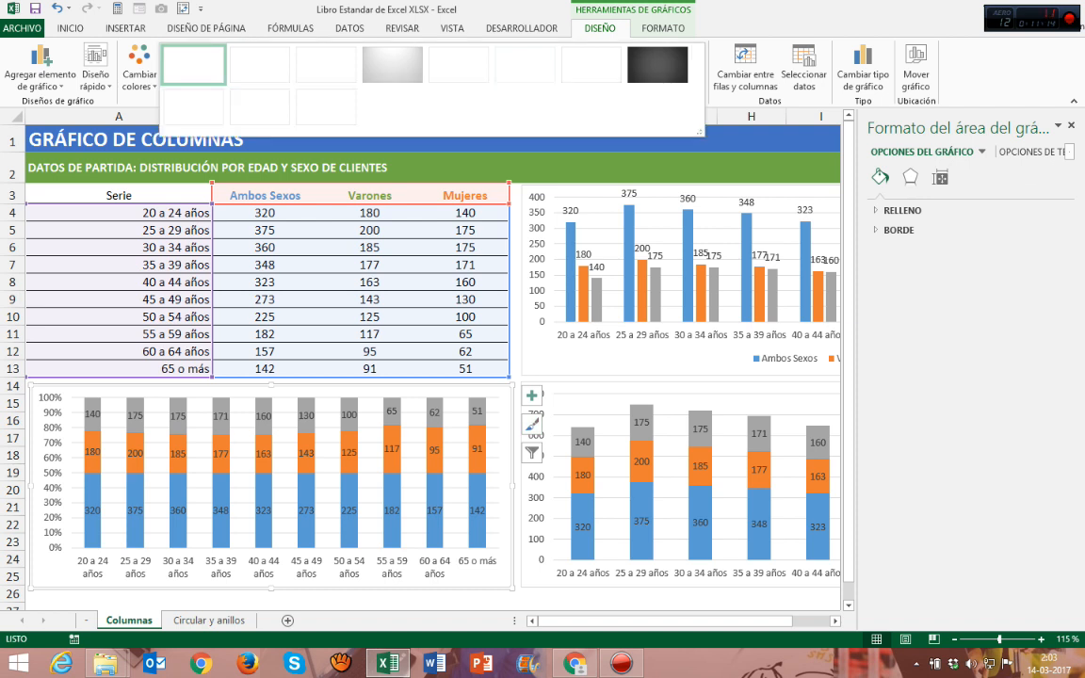
key(Escape)
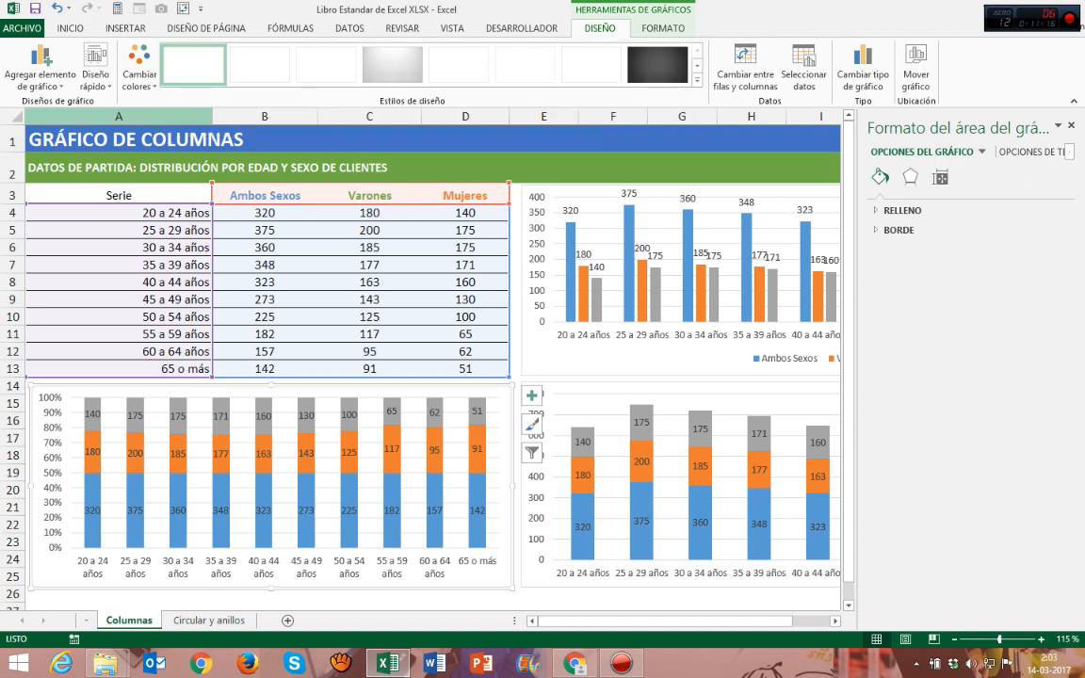
click(139, 76)
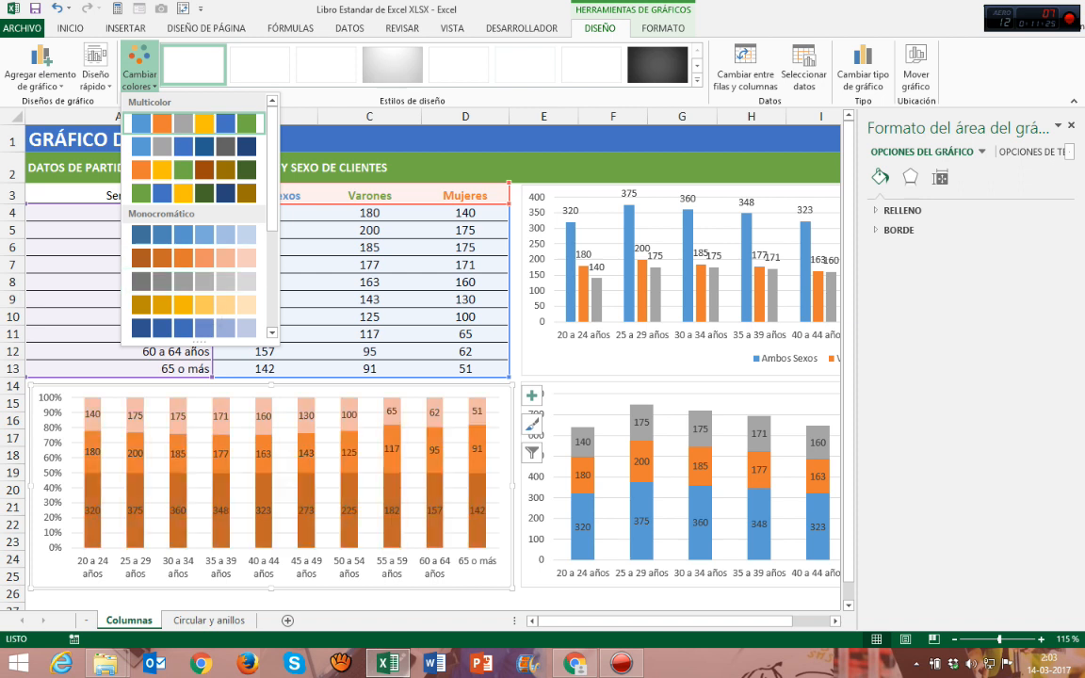
click(194, 124)
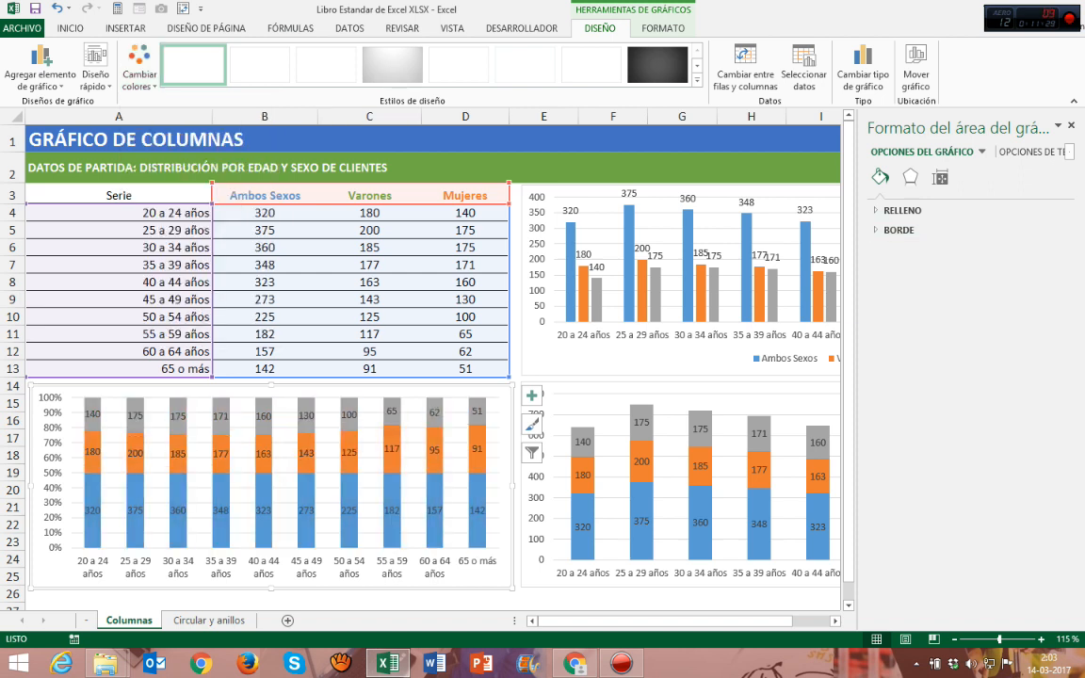
Close the chart area format options and deselect the 100% stacked chart by selecting cell E8.
click(1071, 125)
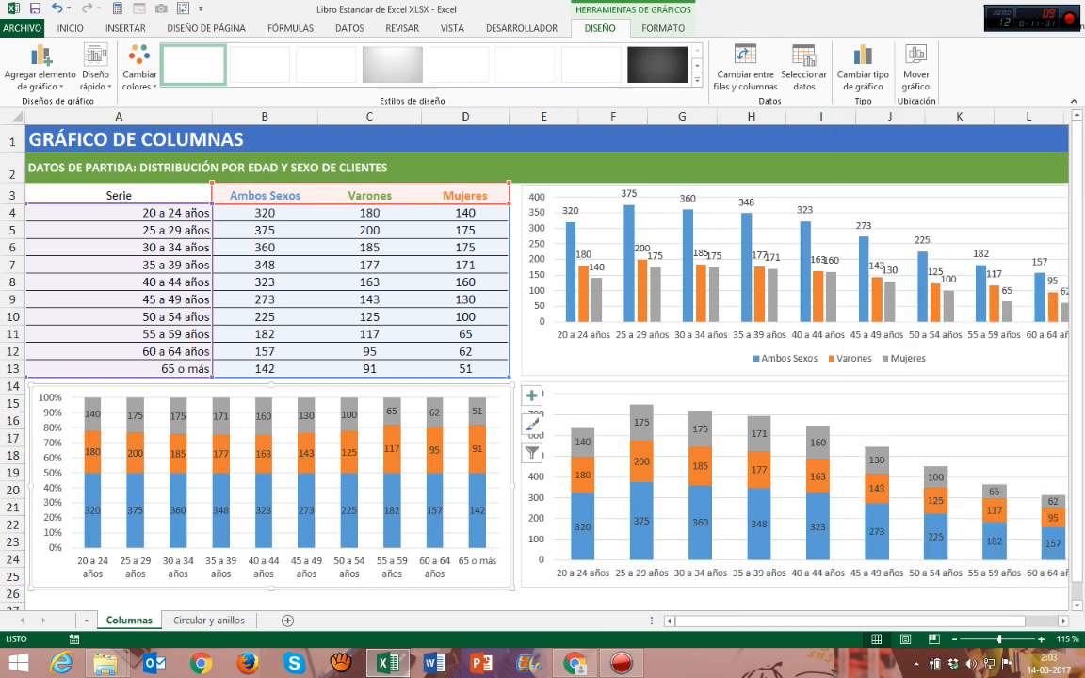
click(516, 282)
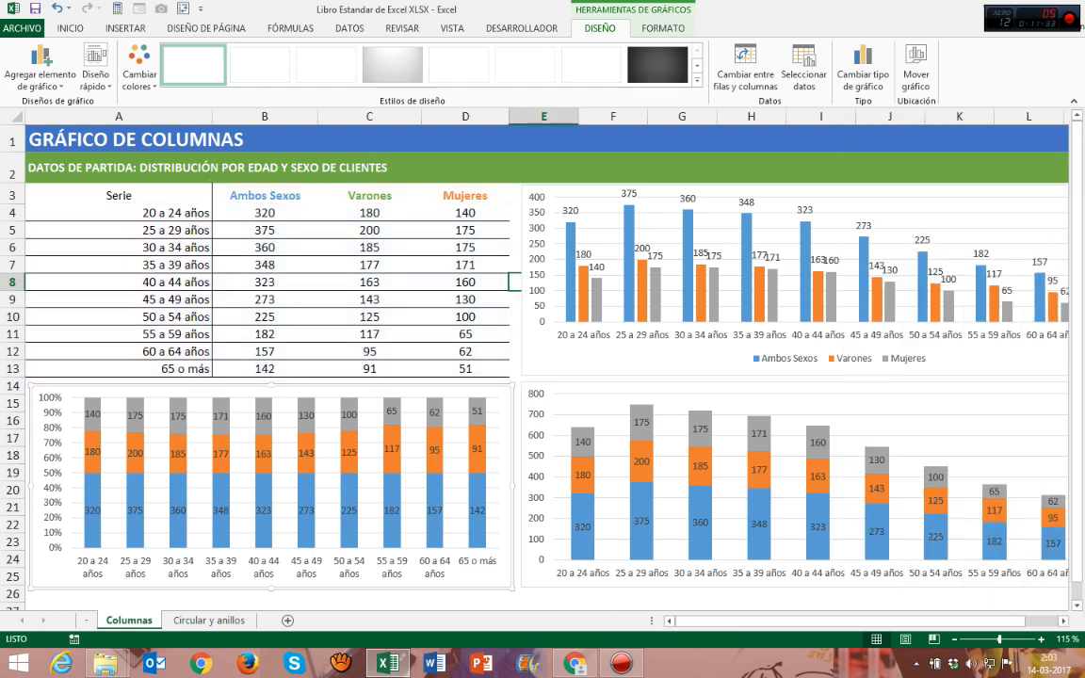